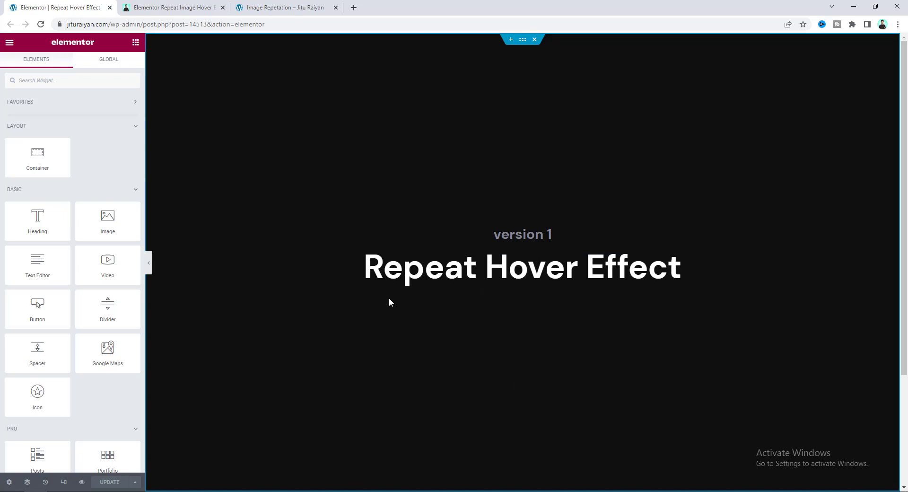
Review the Gumroad template page and the three Repeat Hover Effect versions on the demo page.
left_click(191, 4)
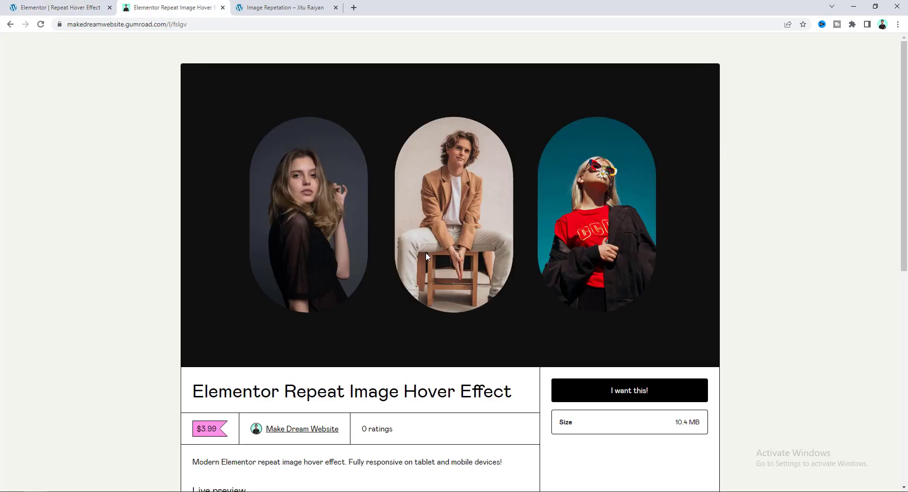
scroll(425, 253, "down", 9)
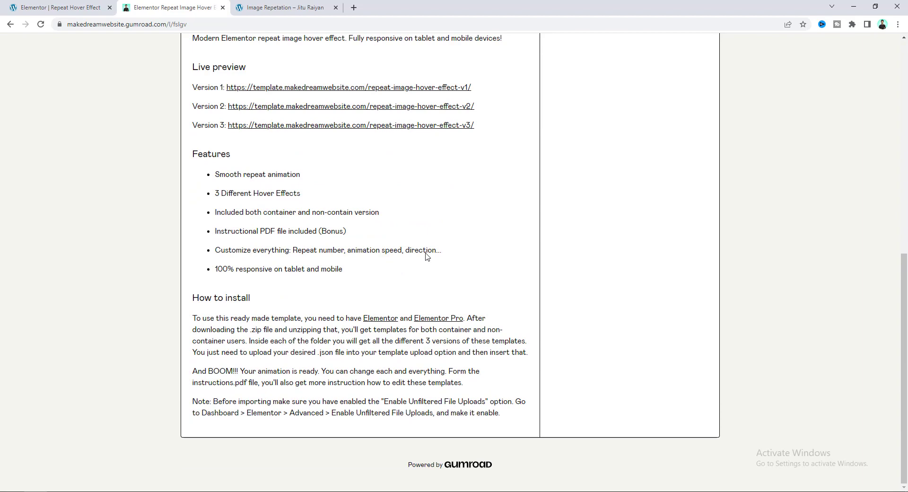
scroll(427, 256, "up", 10)
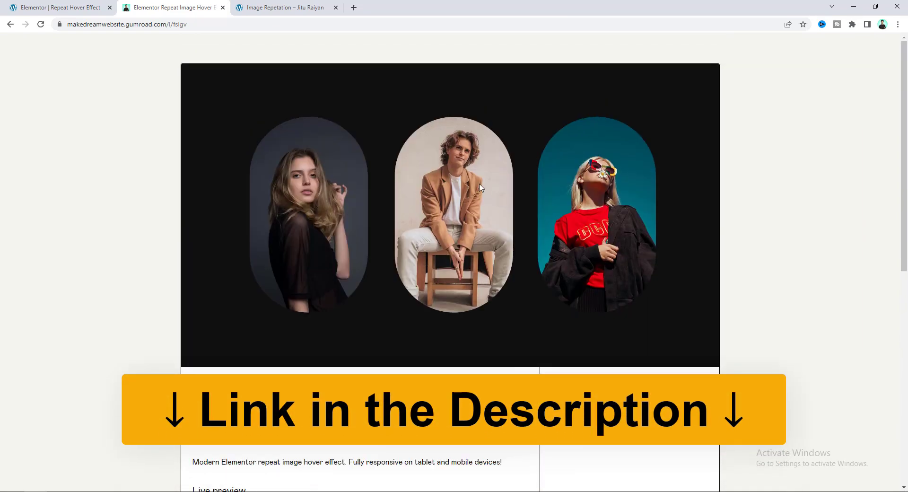
left_click(244, 4)
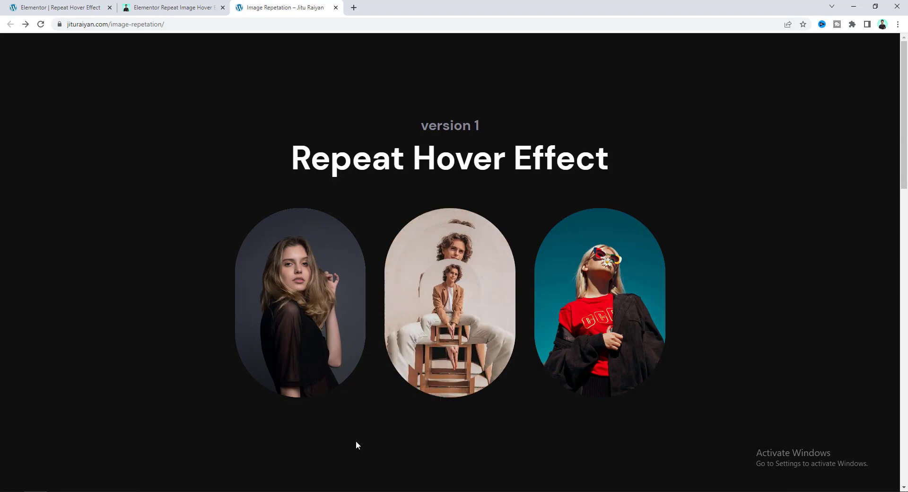
scroll(356, 440, "down", 5)
scroll(344, 413, "down", 4)
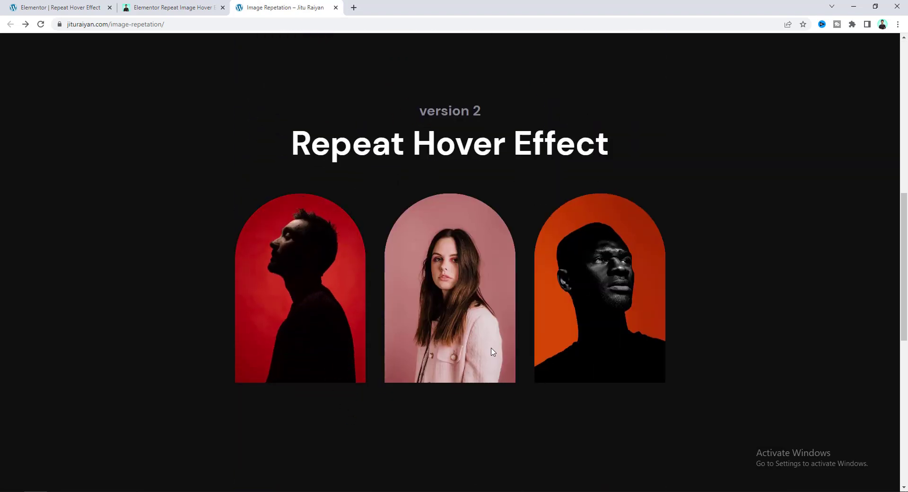
scroll(136, 442, "down", 8)
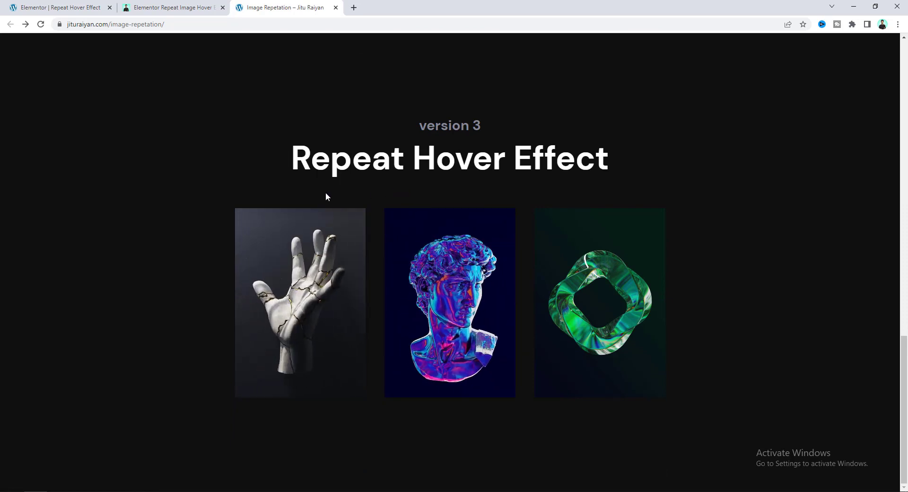
Return to the Elementor editor, add a container below the "Repeat Hover Effect" heading and nest a second container inside it.
left_click(53, 6)
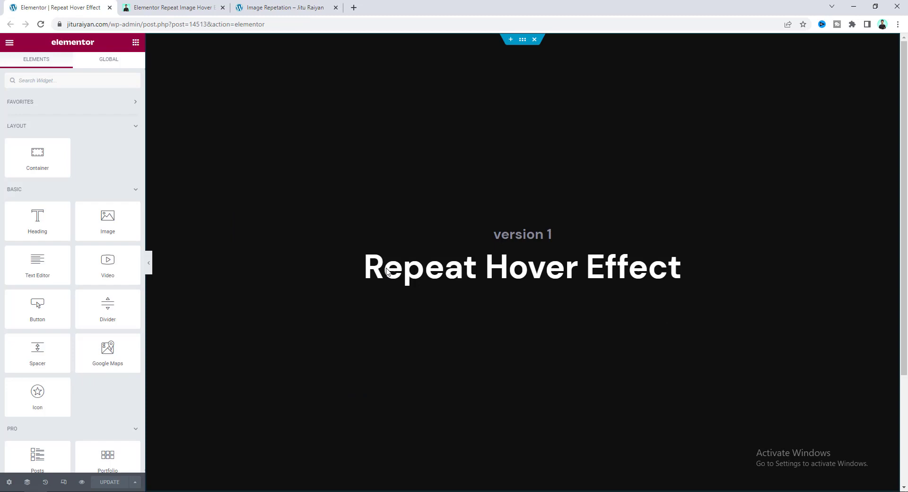
left_click_drag(45, 155, 450, 282)
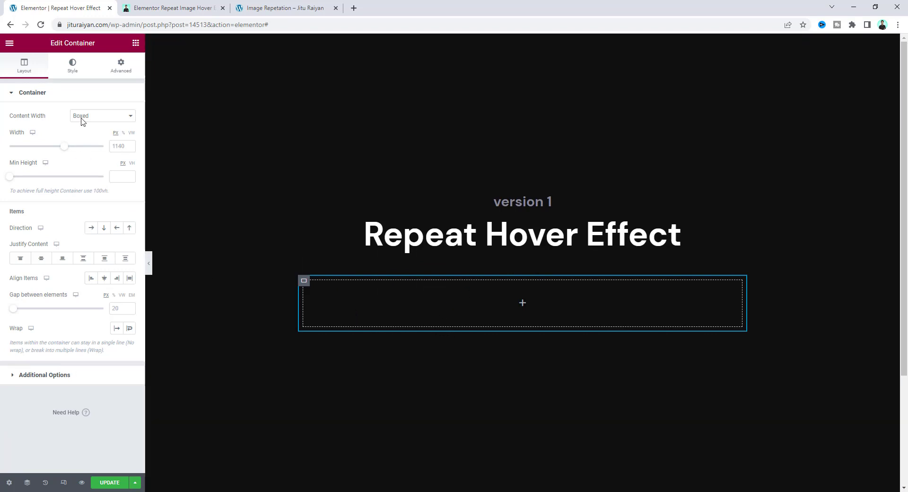
left_click(136, 43)
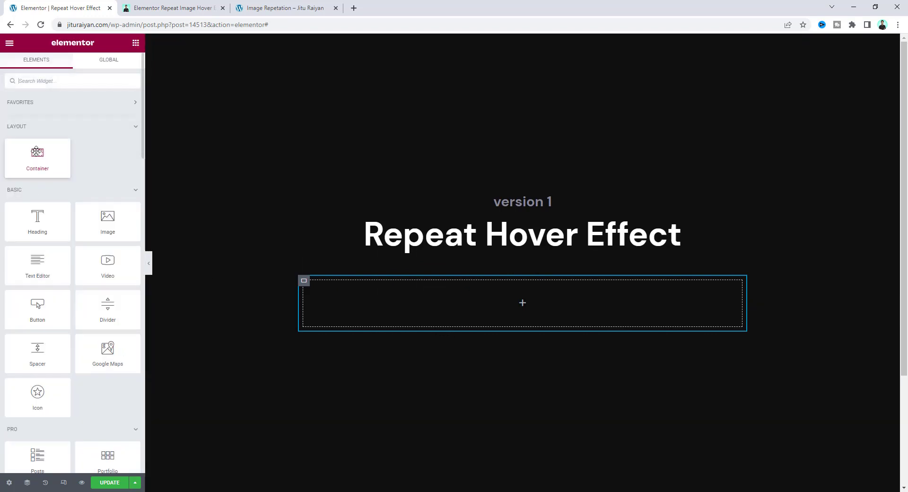
left_click_drag(38, 156, 354, 307)
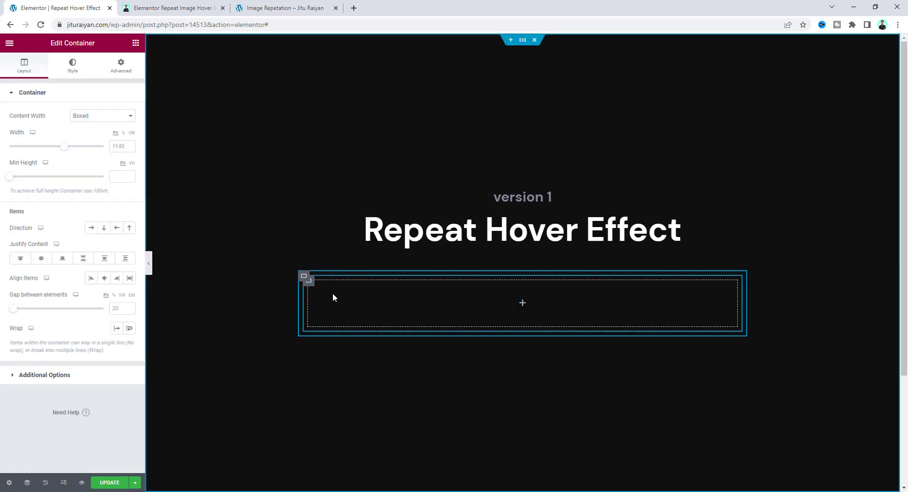
Set the nested container's content width to Full Width and its width to 33.33%.
left_click(103, 117)
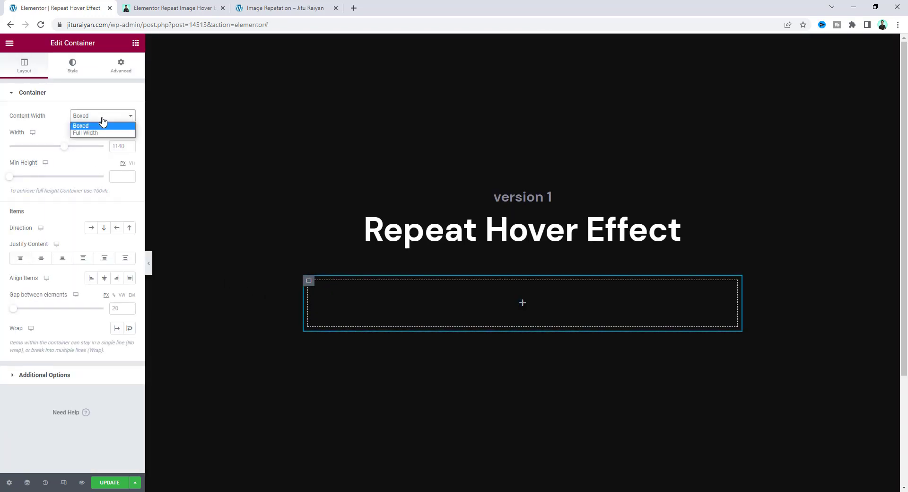
left_click(105, 131)
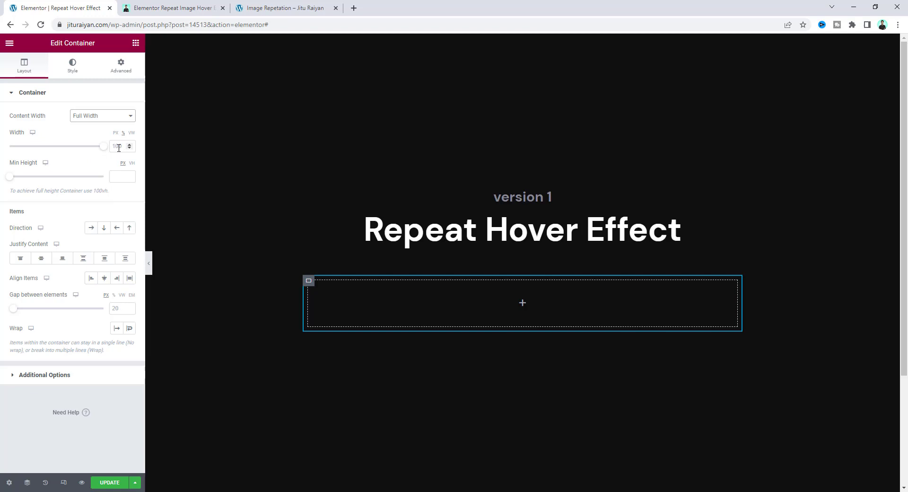
double_click(118, 148)
type("33")
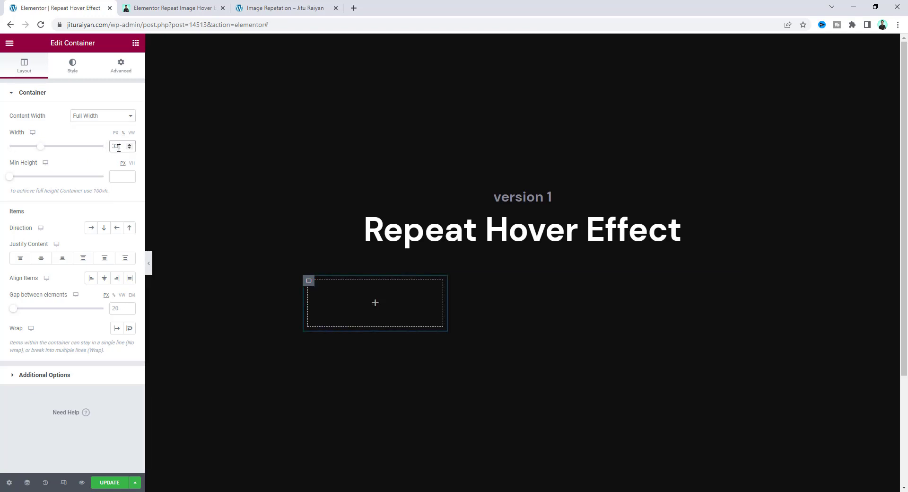
type(".33")
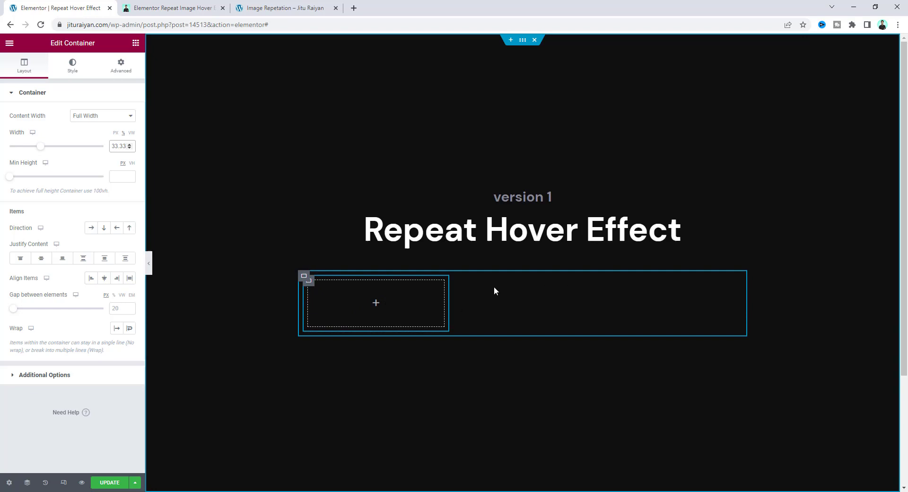
Add an Image widget to the nested container using the media library portrait of the woman in black.
left_click(136, 43)
left_click_drag(101, 223, 346, 301)
left_click(85, 159)
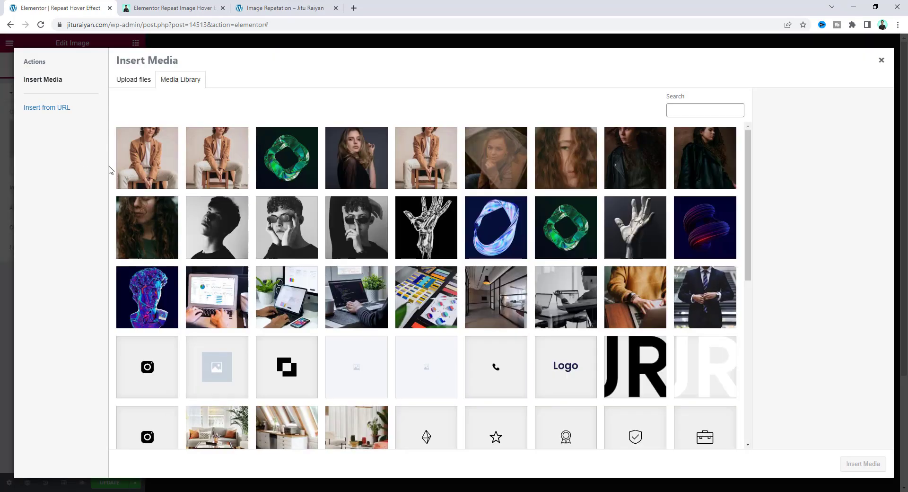
left_click(369, 158)
left_click(863, 463)
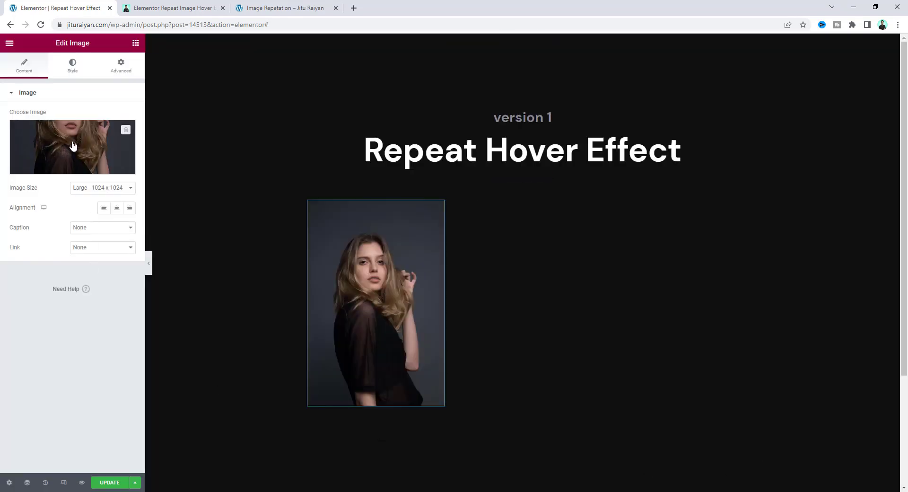
Style the image with 100% width, 400 px height, Cover object fit and a 200 px border radius on all corners.
left_click(73, 74)
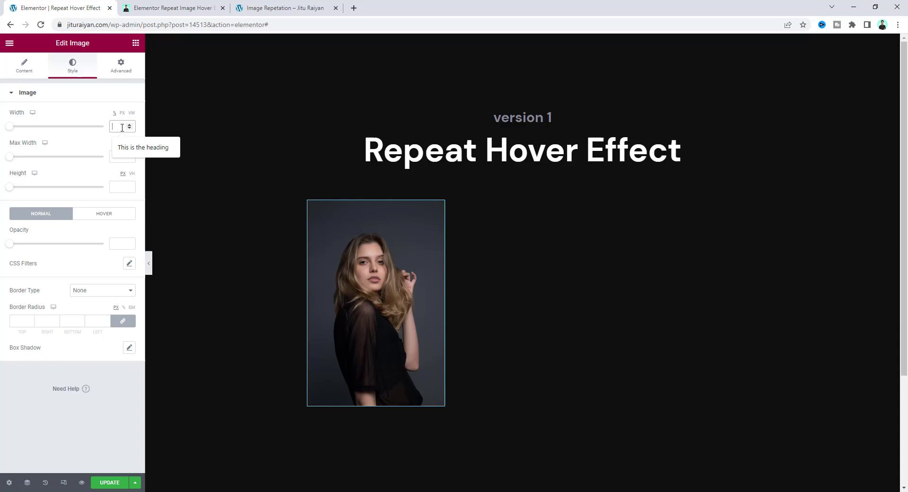
left_click(122, 126)
type("100")
left_click(116, 187)
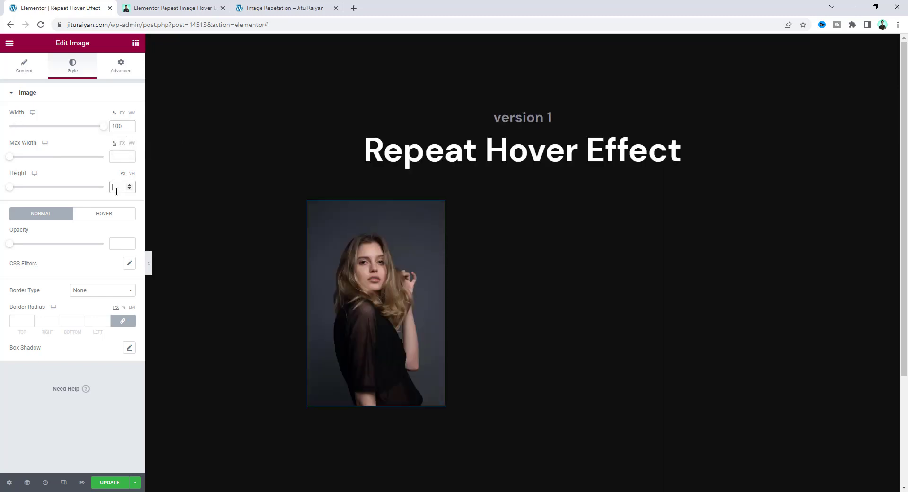
type("400")
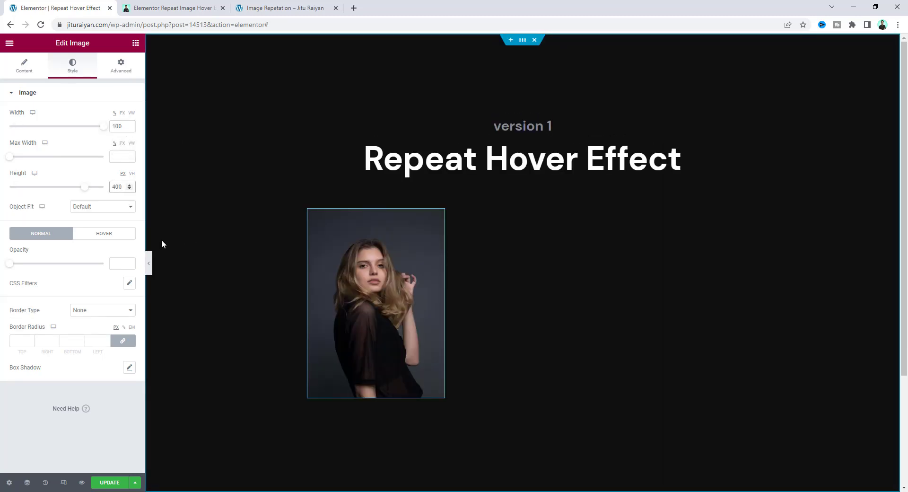
left_click(115, 208)
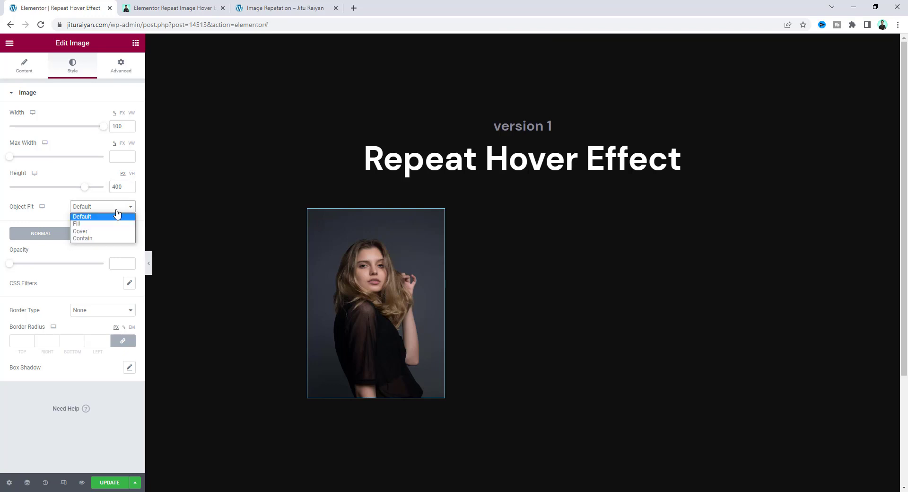
left_click(113, 231)
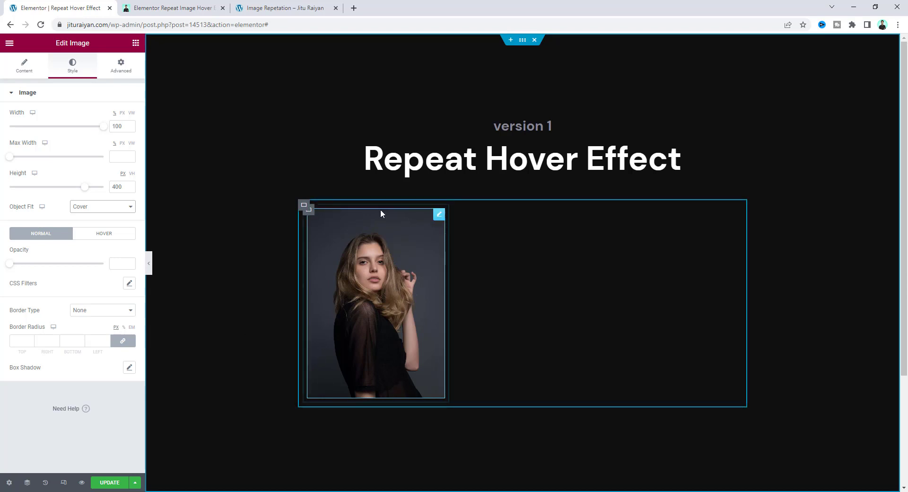
left_click(97, 343)
type("200")
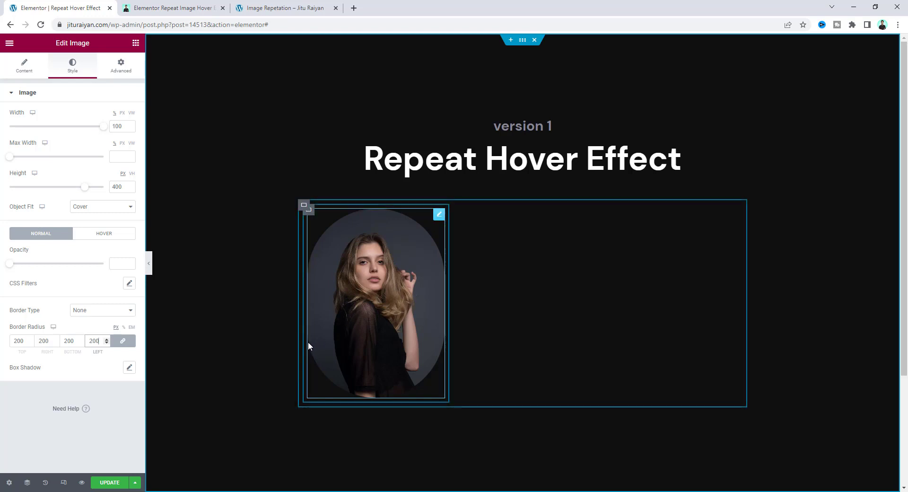
Switch to the tablet preview, widen it to 989 px and set the image height to 320 px.
left_click(63, 482)
left_click(485, 43)
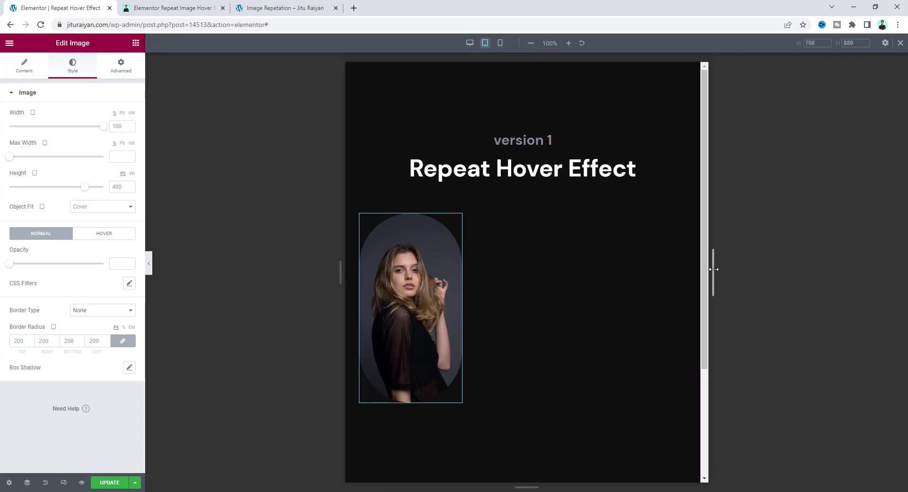
left_click_drag(712, 271, 829, 265)
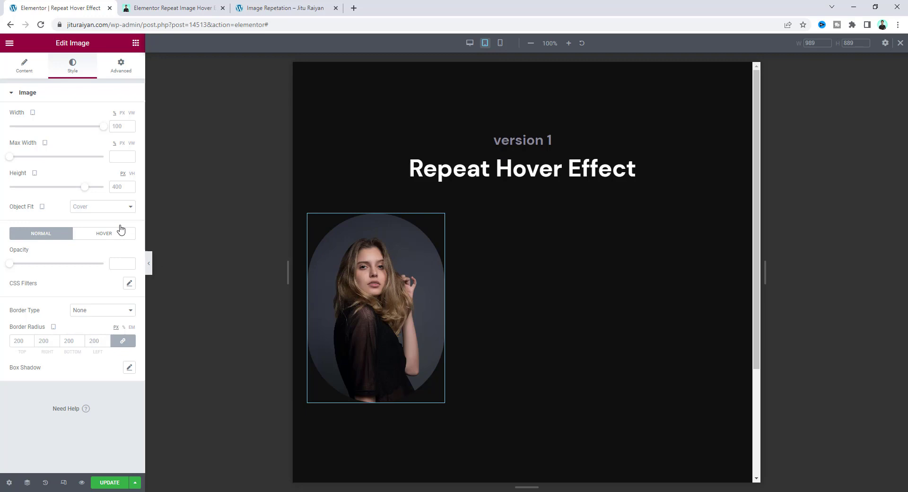
double_click(119, 189)
type("320")
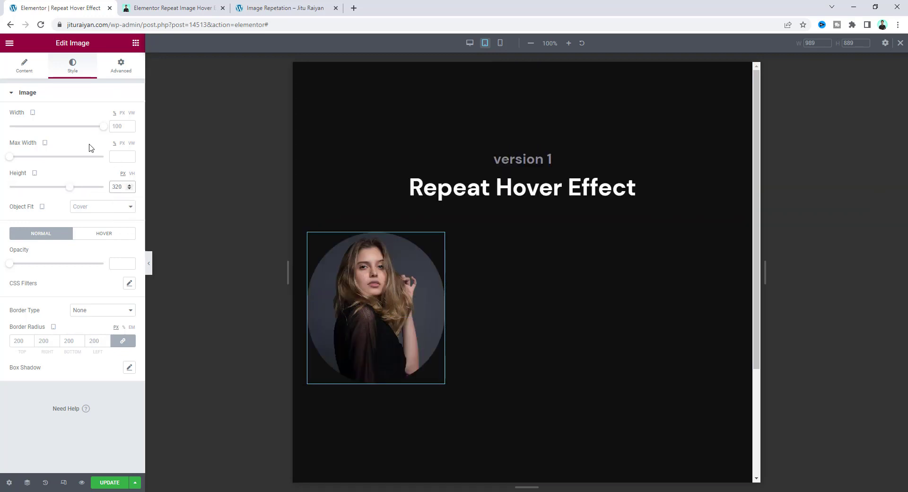
left_click(115, 125)
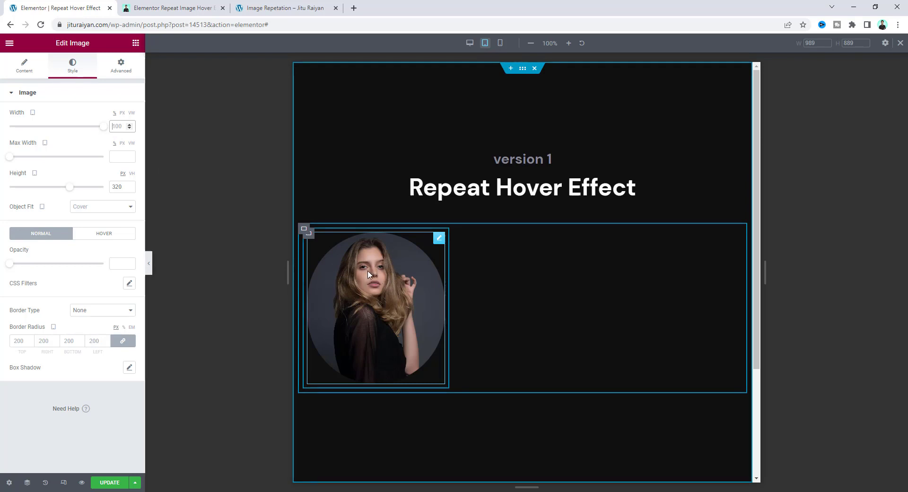
Give the image widget a custom width of 210 px for tablet.
left_click(112, 71)
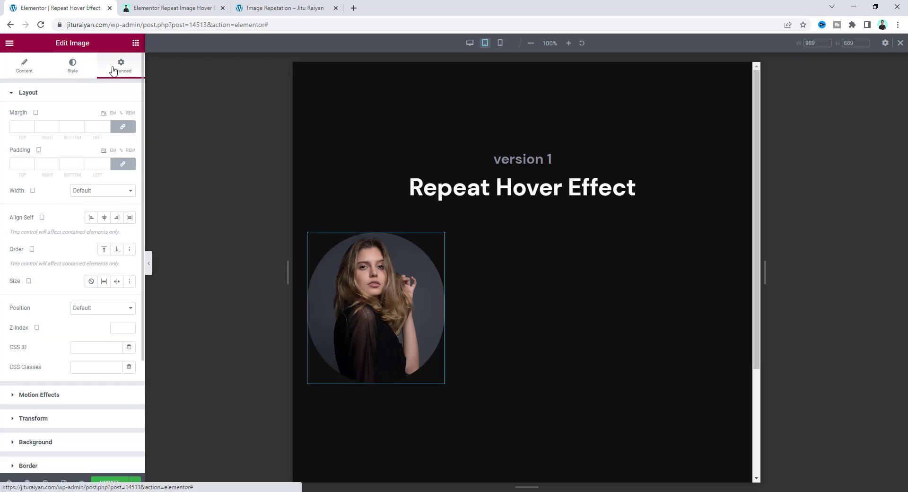
left_click(102, 191)
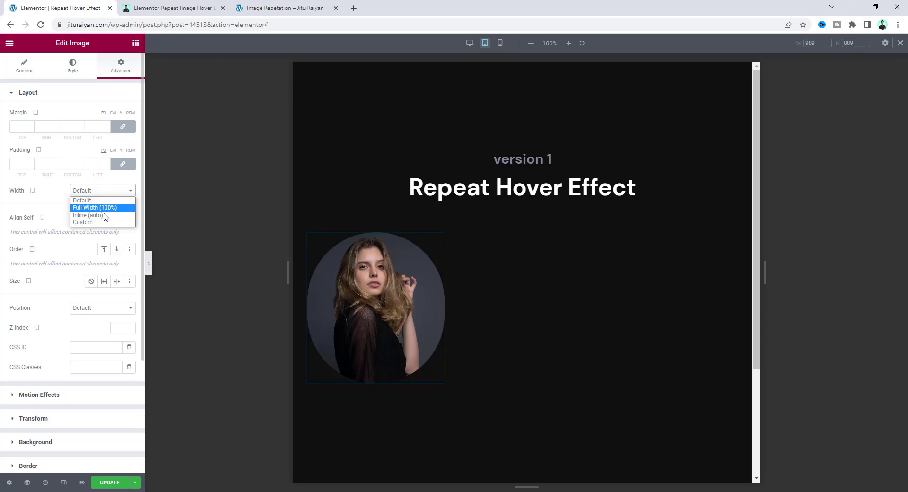
left_click(105, 222)
left_click(119, 218)
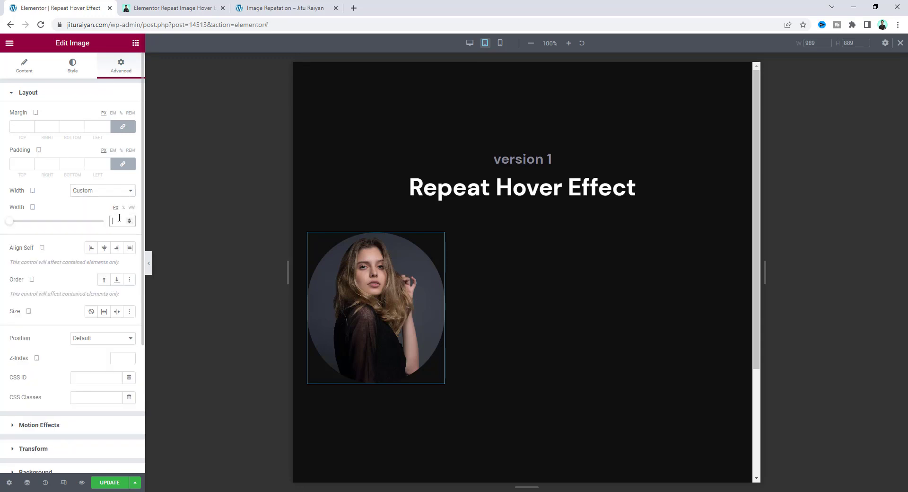
type("210")
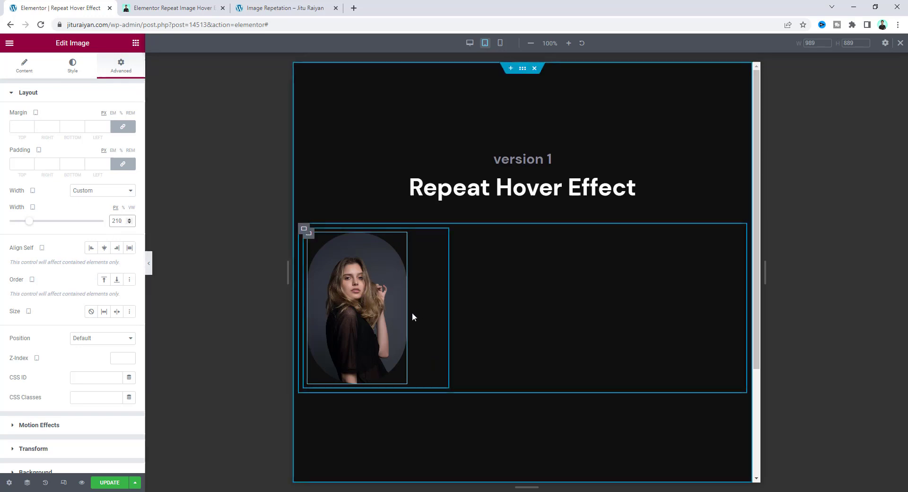
Center-align the nested container's items for tablet, and check the mobile layout before closing the responsive preview.
left_click(311, 236)
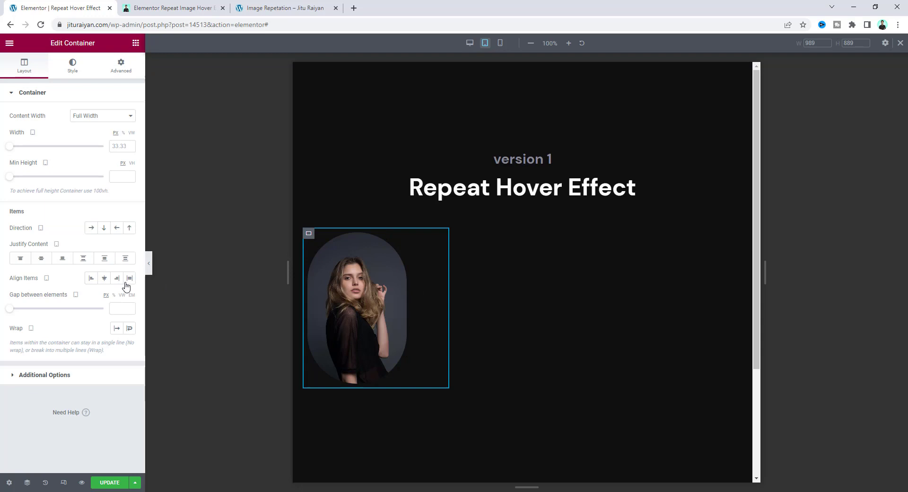
left_click(104, 277)
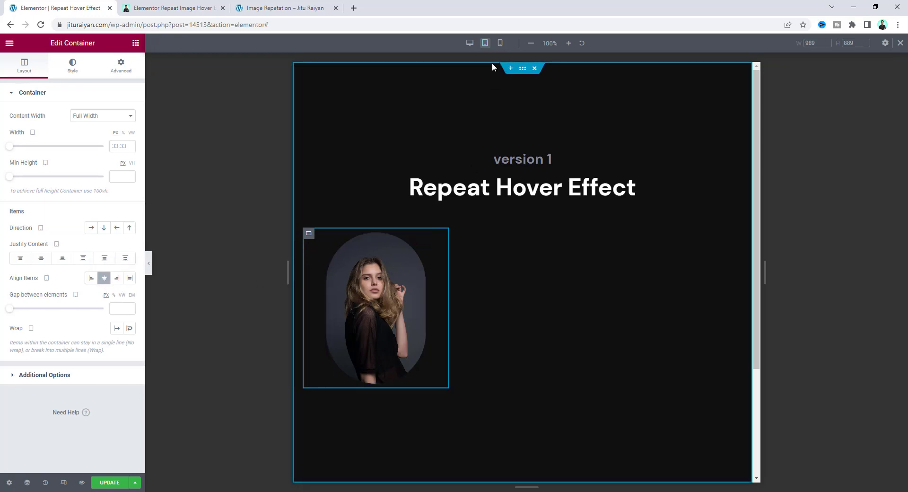
left_click(501, 44)
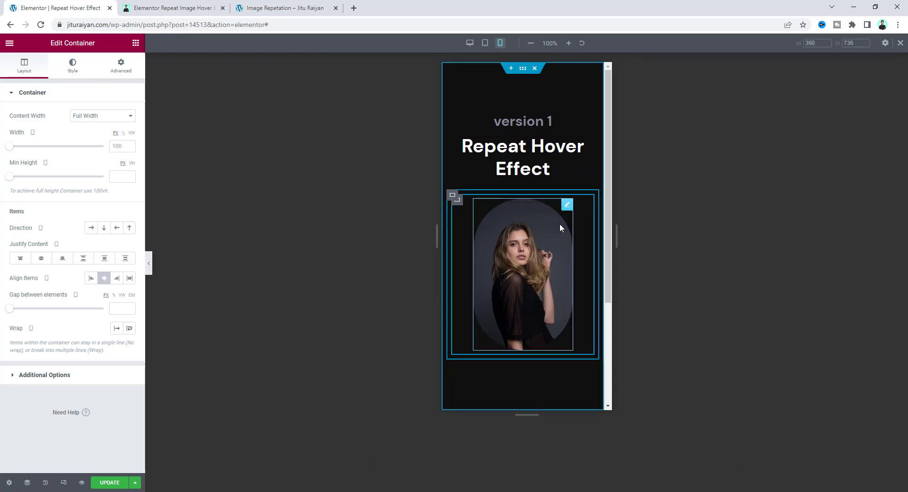
left_click(901, 44)
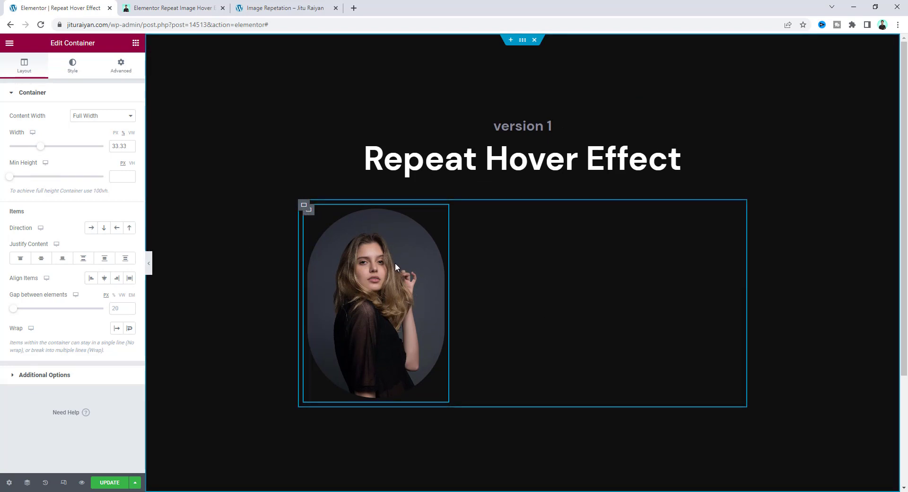
Duplicate the nested image container twice and set the parent container's direction to row so the three images sit side by side.
right_click(311, 216)
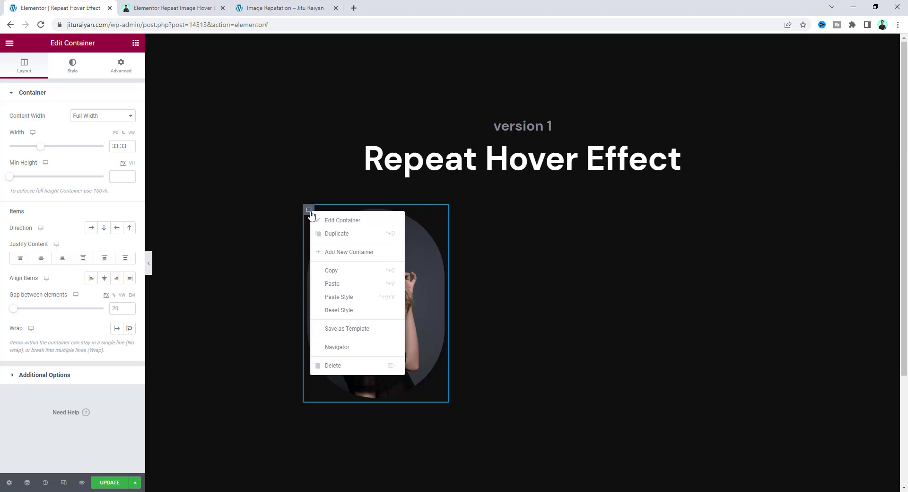
left_click(334, 252)
scroll(454, 218, "down", 2)
right_click(308, 333)
left_click(342, 358)
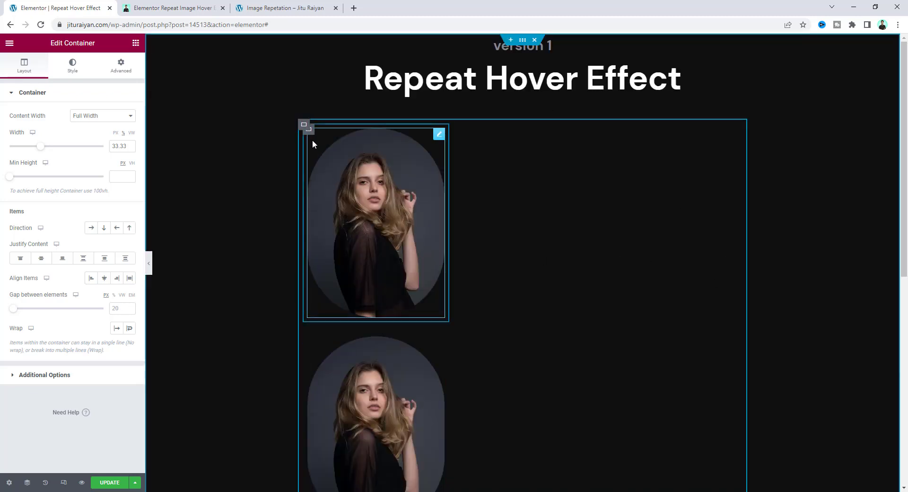
left_click(304, 126)
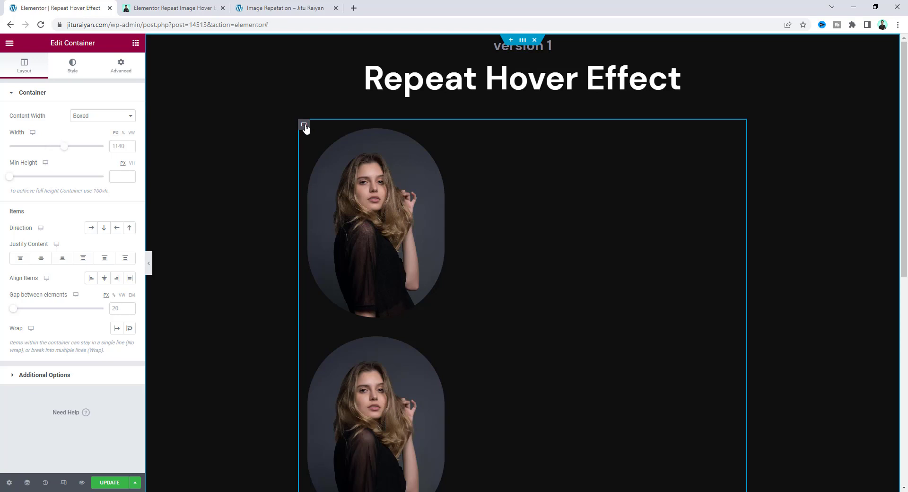
left_click(90, 228)
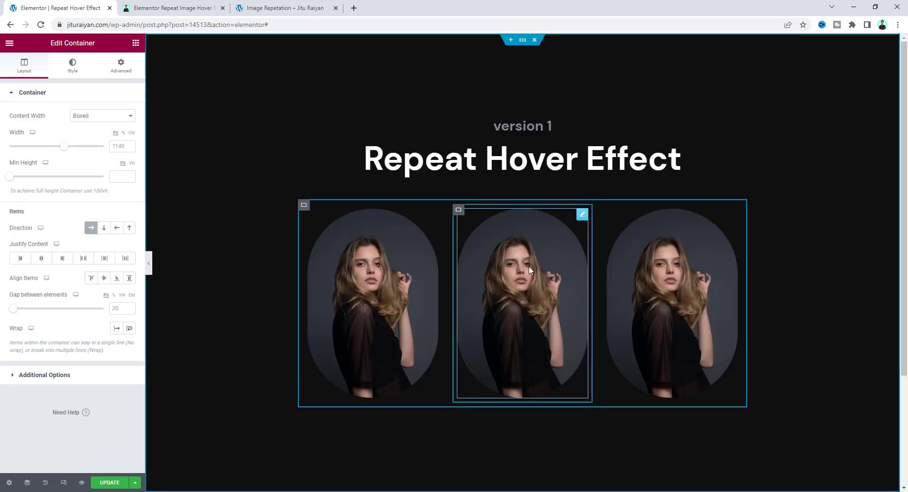
Replace the second image with the tan-jacket man's photo and the third with the red-shirt woman's photo from the media library.
left_click(505, 271)
left_click(74, 148)
left_click(171, 178)
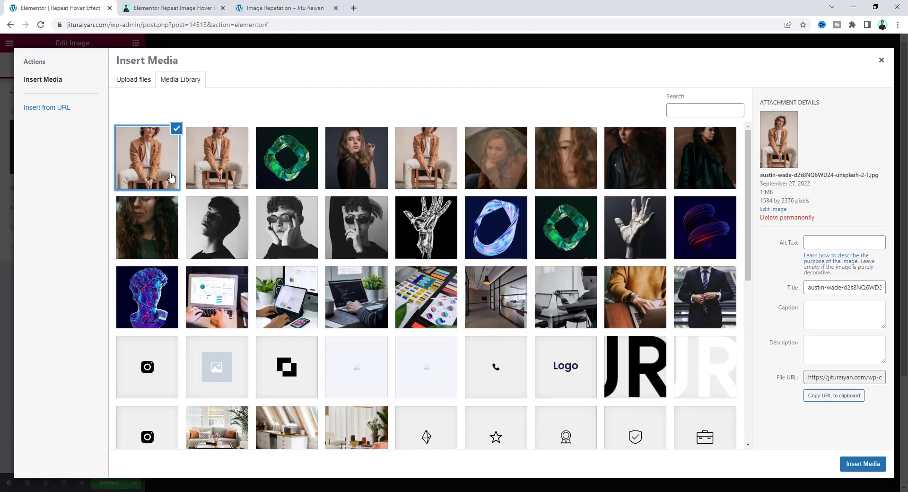
left_click(858, 465)
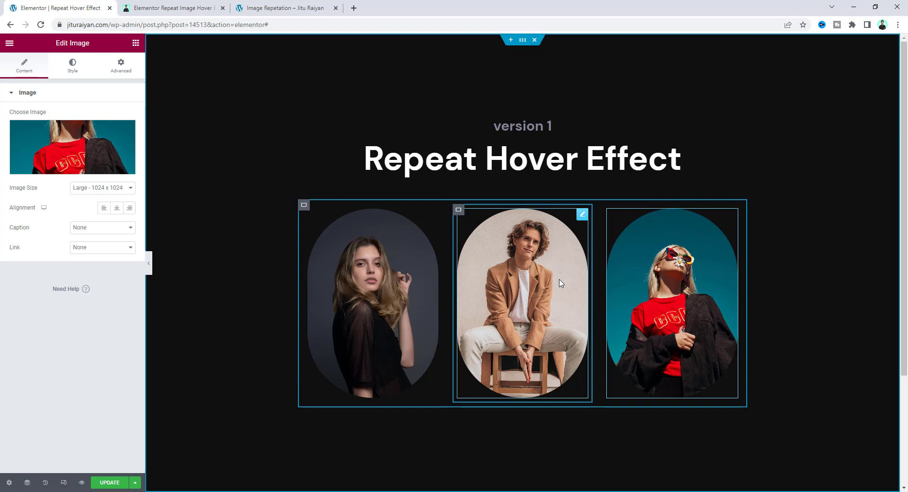
Add an HTML widget in a new container below the dark section and paste in the jQuery script targeting .mdw-repeat-image.
scroll(561, 283, "down", 2)
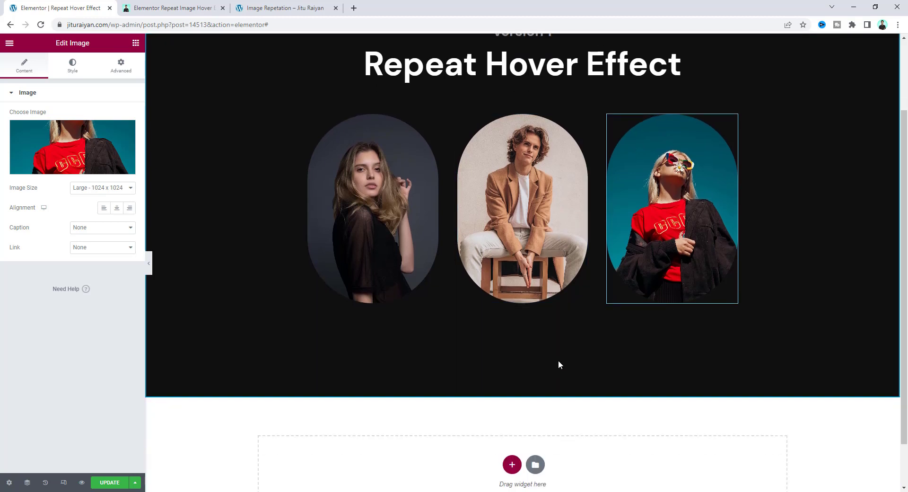
left_click(136, 42)
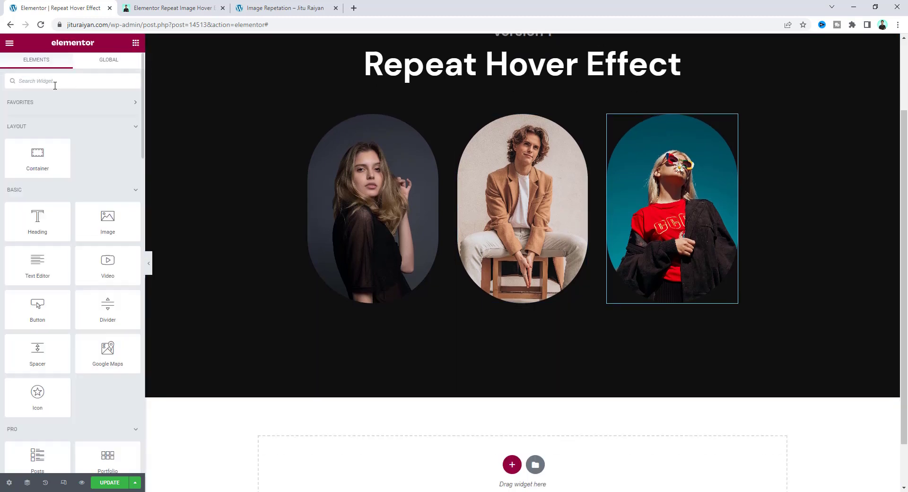
left_click(55, 83)
type("ht")
left_click_drag(37, 113, 361, 436)
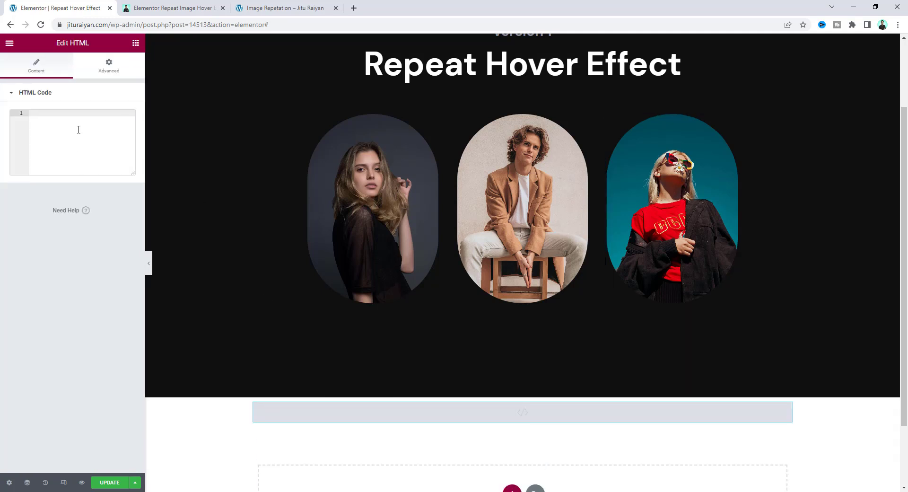
key("ctrl+v")
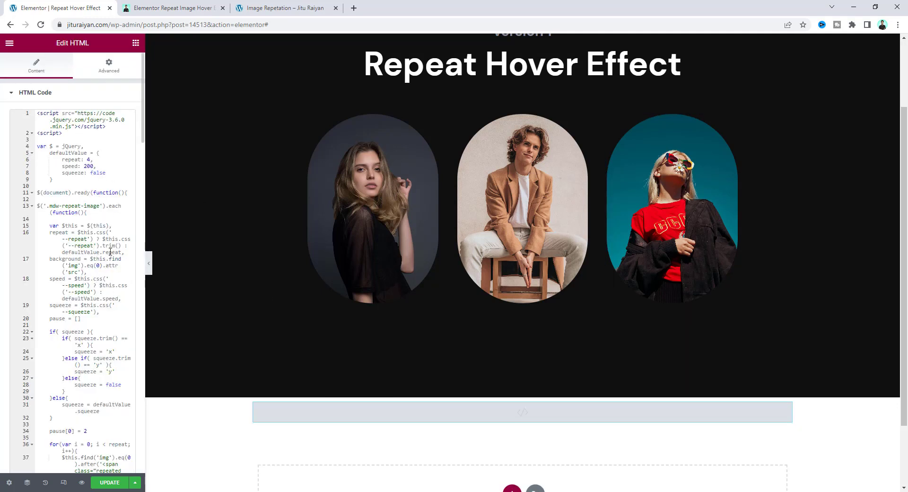
scroll(92, 293, "down", 6)
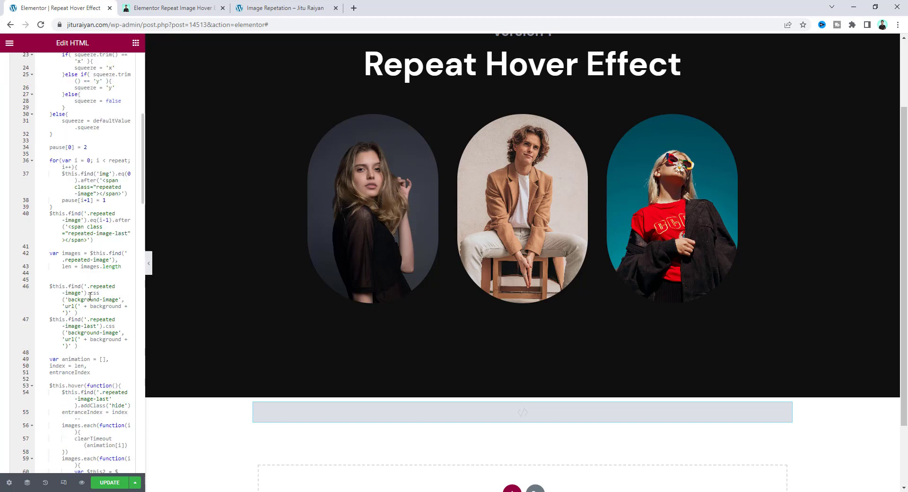
scroll(93, 328, "down", 4)
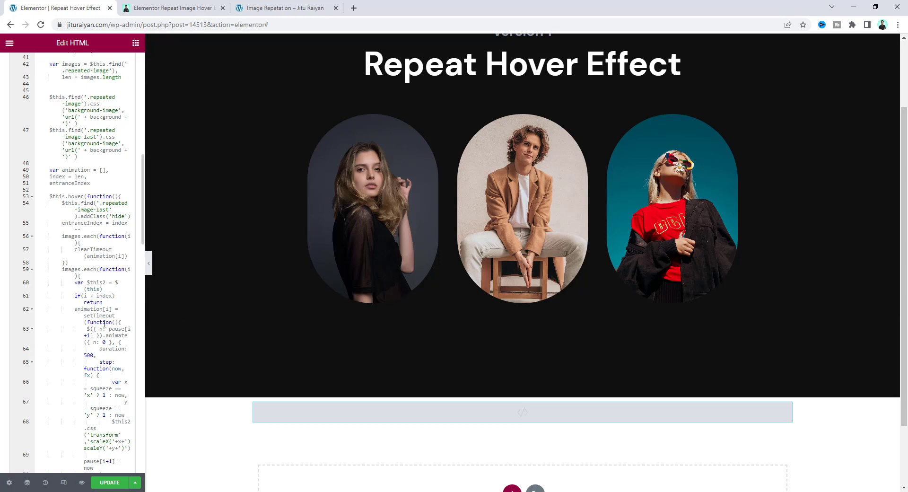
scroll(101, 315, "up", 4)
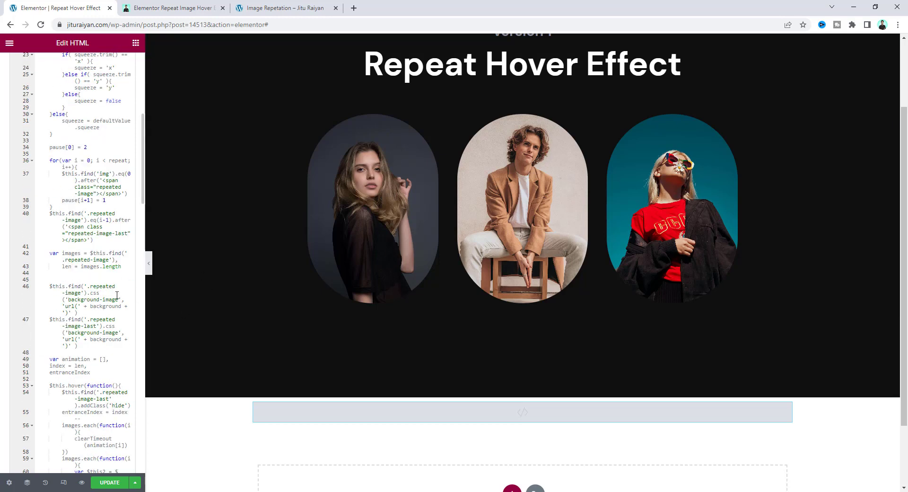
scroll(111, 320, "up", 2)
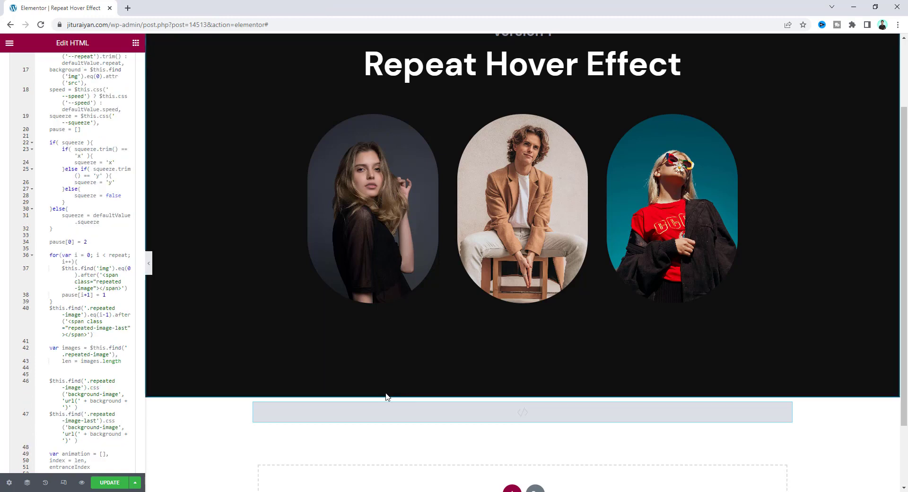
Hide the container holding the HTML widget on desktop, tablet and mobile.
left_click(522, 392)
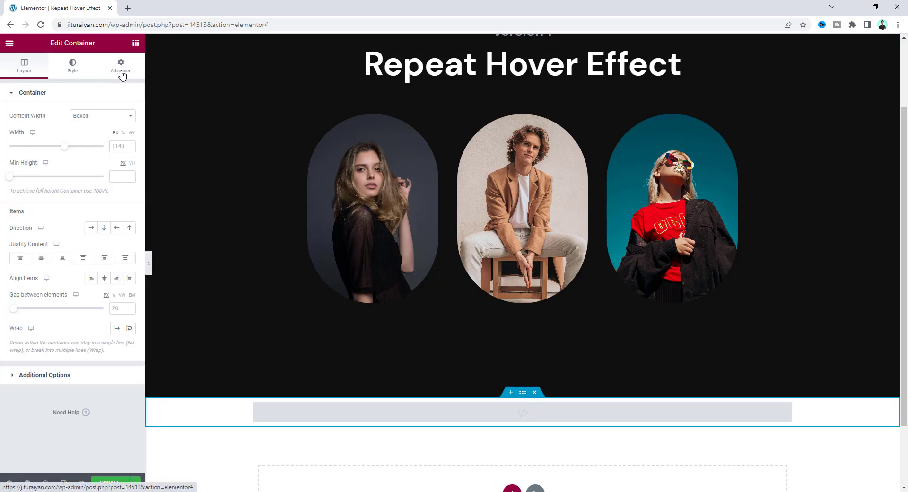
left_click(121, 71)
scroll(83, 368, "down", 1)
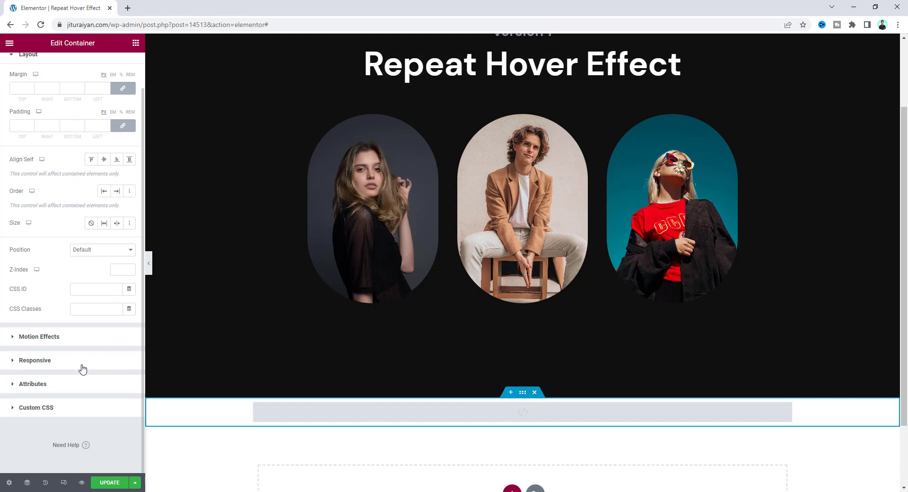
left_click(72, 361)
left_click(128, 230)
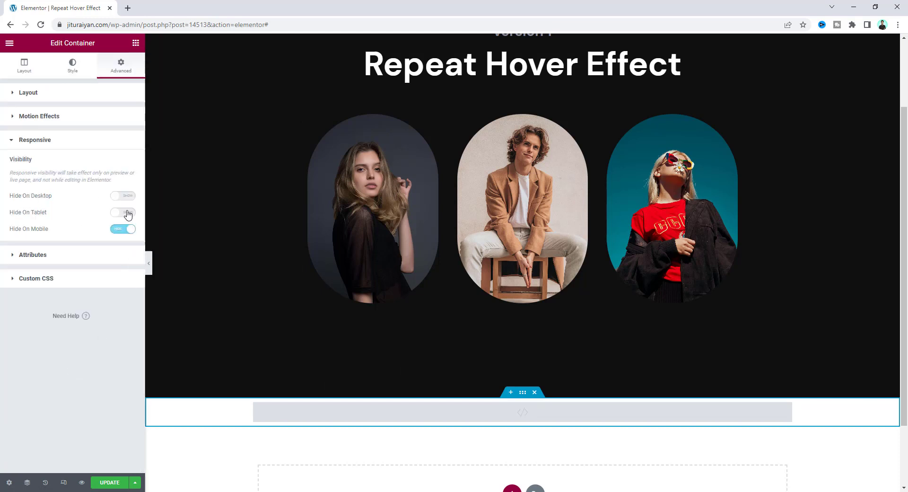
left_click(125, 213)
left_click(129, 197)
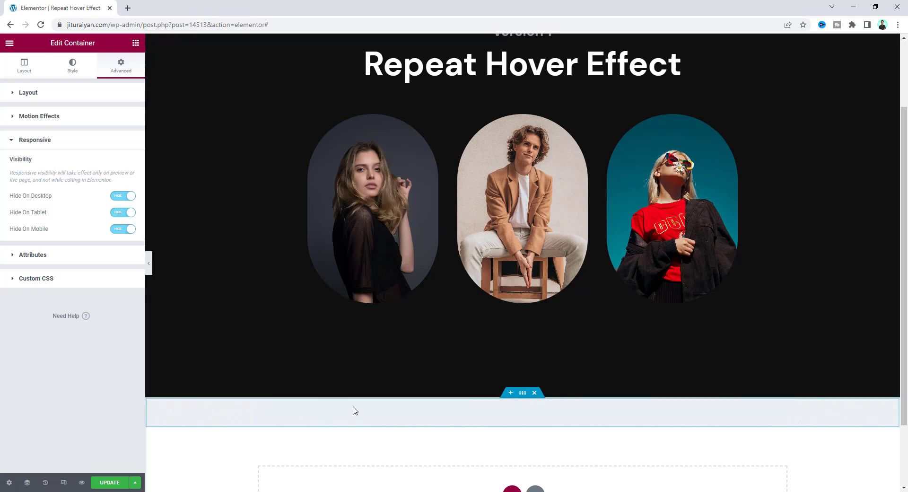
Give the first image widget the CSS class mdw-repeat-image.
scroll(376, 376, "up", 2)
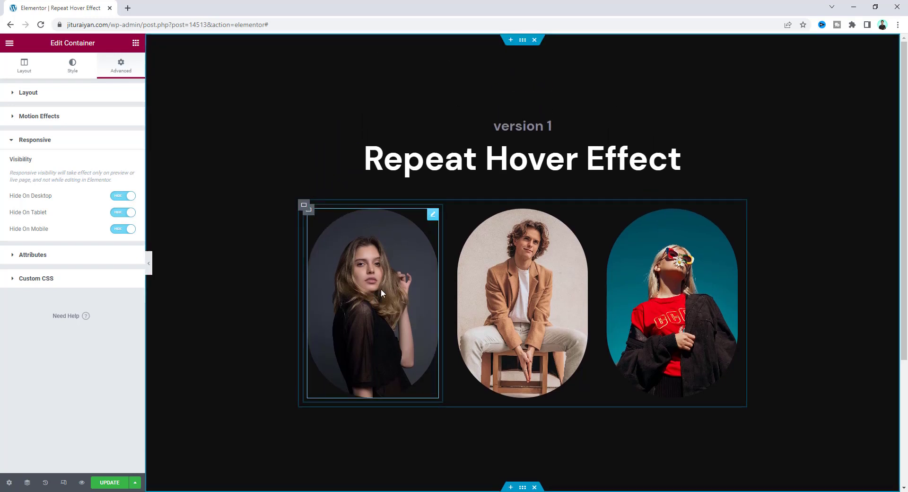
left_click(379, 251)
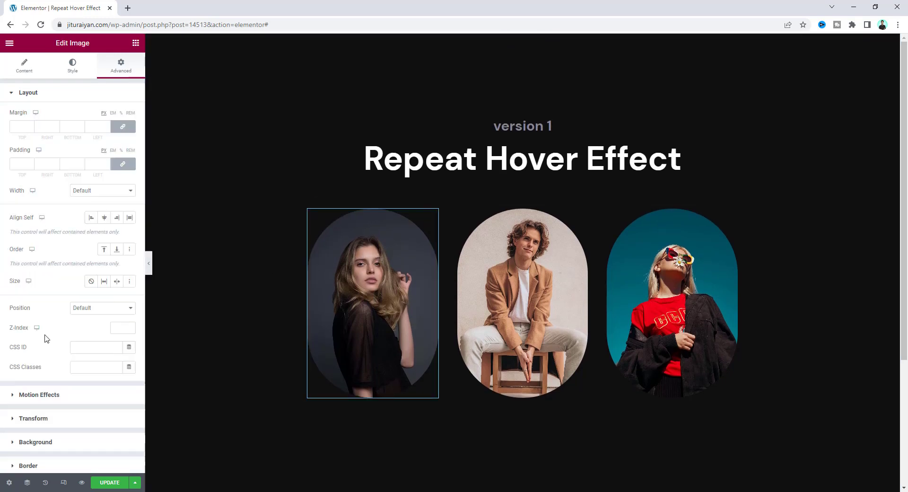
left_click(95, 367)
type("mdw-repeat-image")
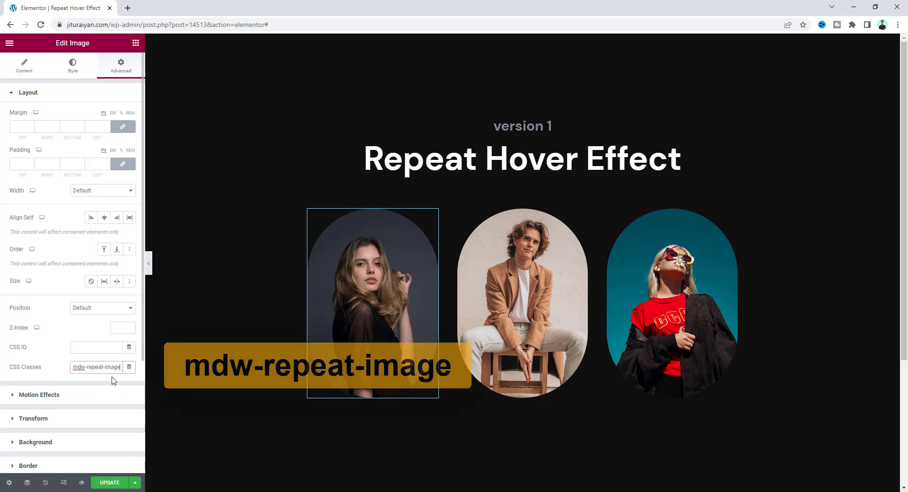
Paste the effect code with --repeat 3, --speed 130, --direction center and --squeeze none into the first image's custom CSS, update and preview the page.
scroll(111, 382, "down", 3)
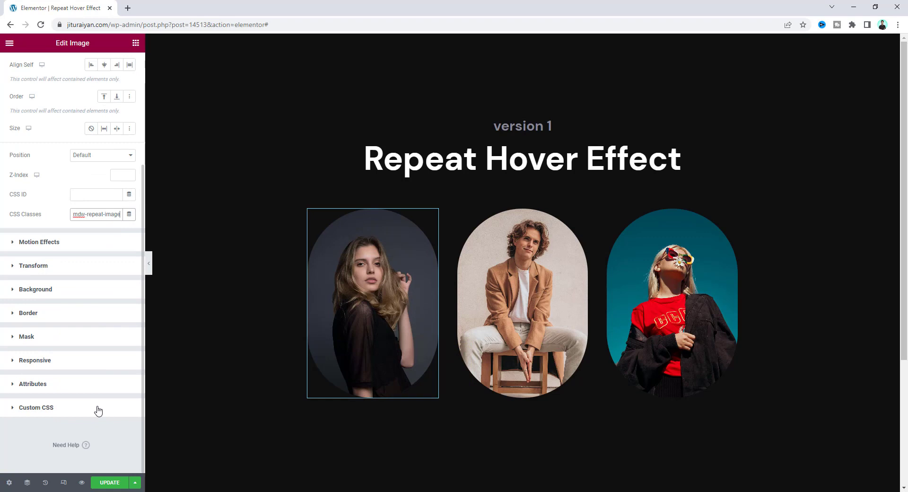
left_click(98, 408)
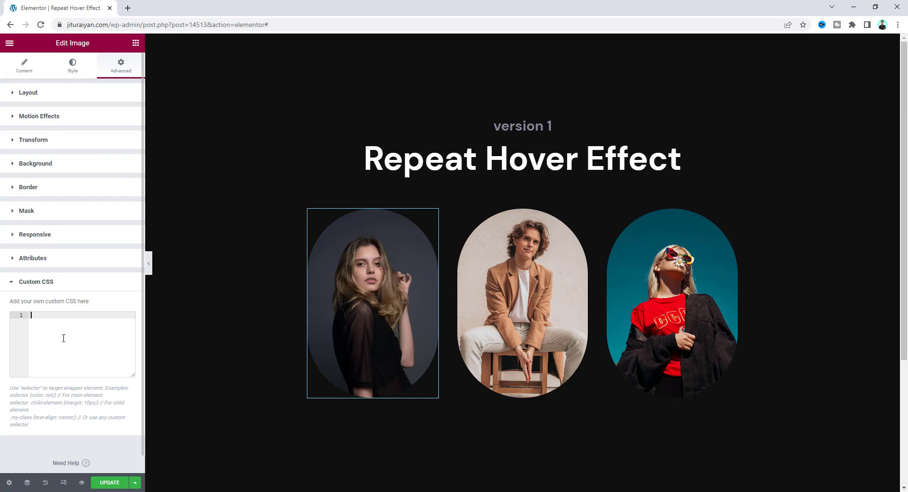
key("ctrl+v")
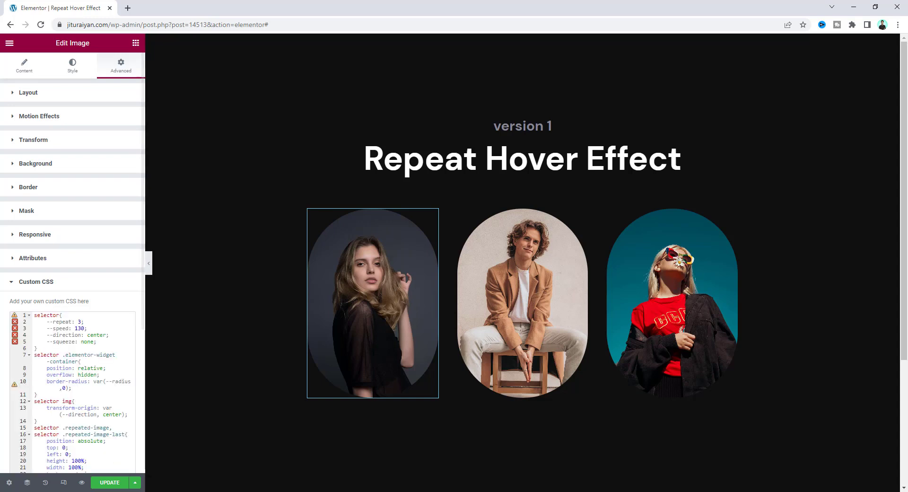
left_click(111, 484)
left_click(76, 483)
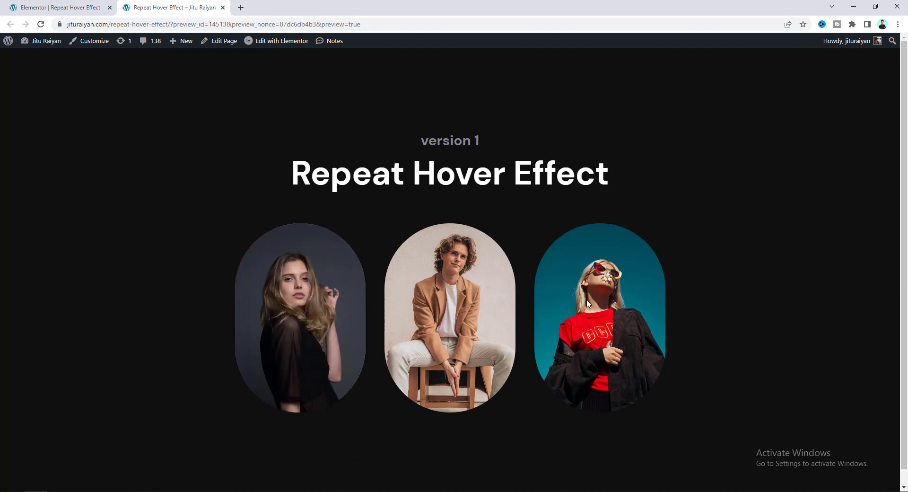
Return to the editor, copy the first image's CSS class and apply mdw-repeat-image to the second image.
left_click(57, 7)
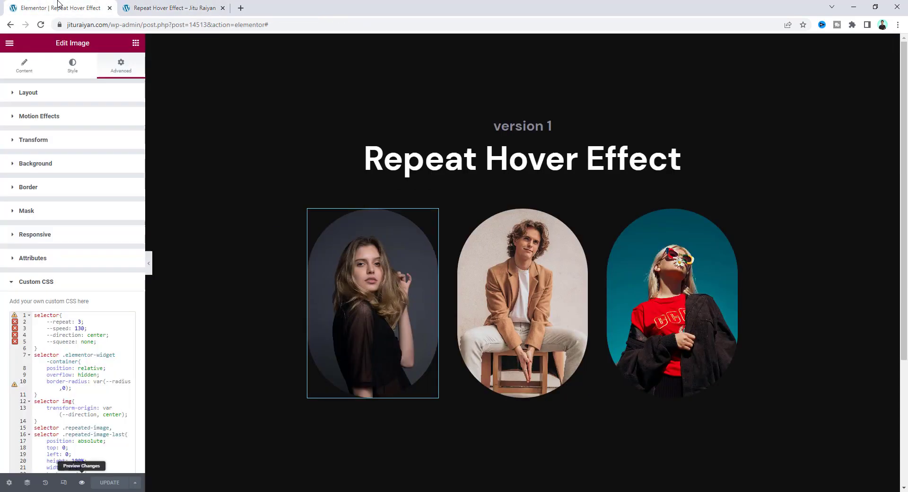
left_click(84, 94)
triple_click(93, 364)
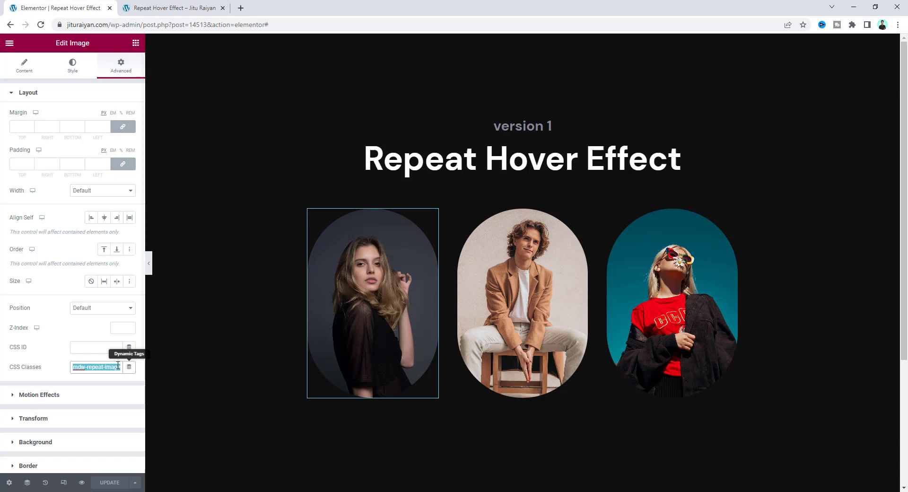
left_click(519, 317)
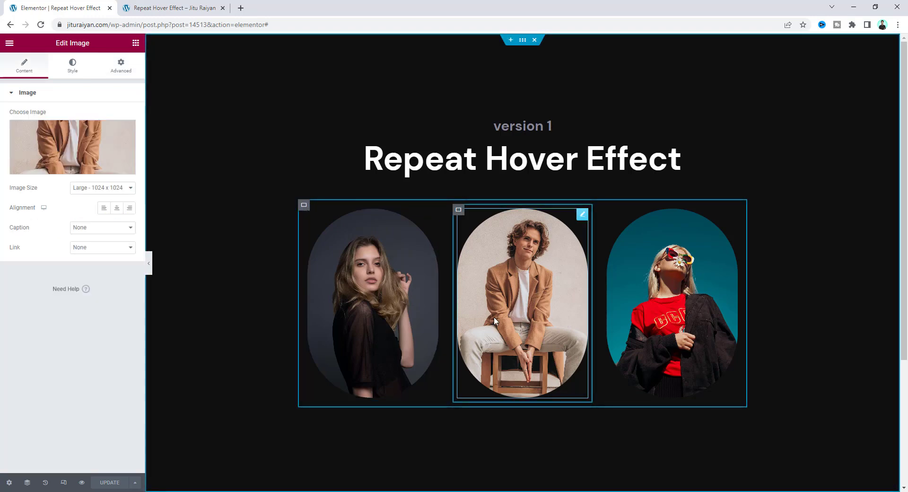
left_click(100, 72)
scroll(75, 341, "down", 1)
scroll(94, 310, "up", 1)
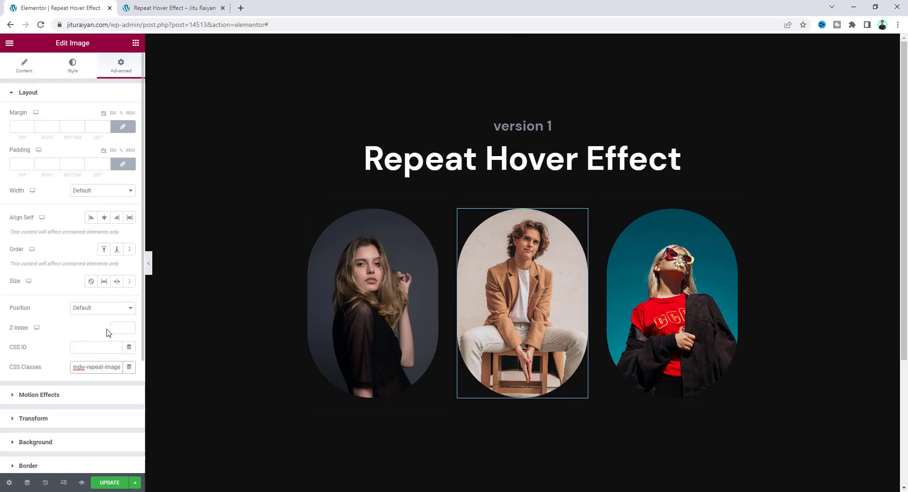
Paste the same effect code into the second image's custom CSS, and set up the third image with the same effect.
scroll(93, 340, "down", 3)
left_click(82, 408)
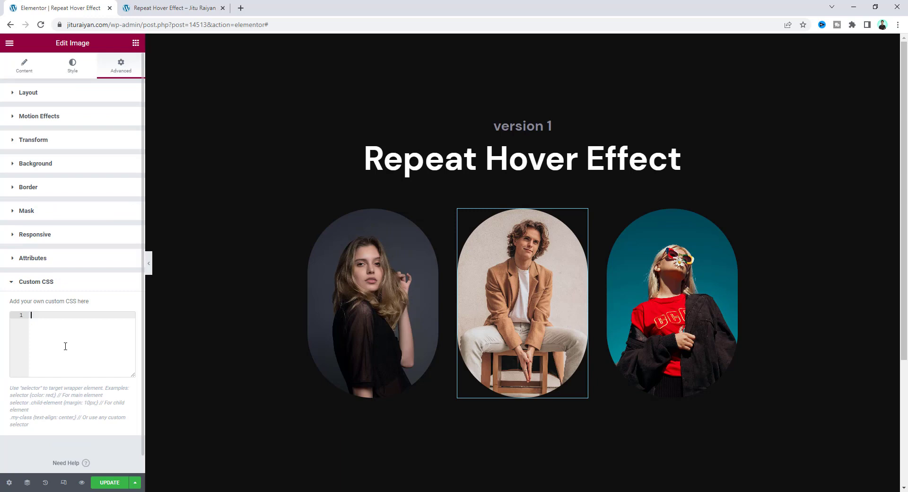
key("ctrl+v")
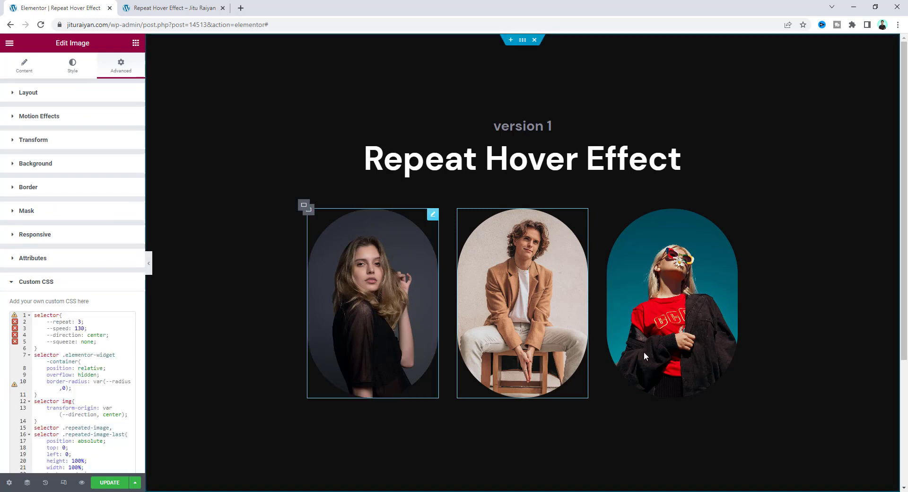
left_click(672, 307)
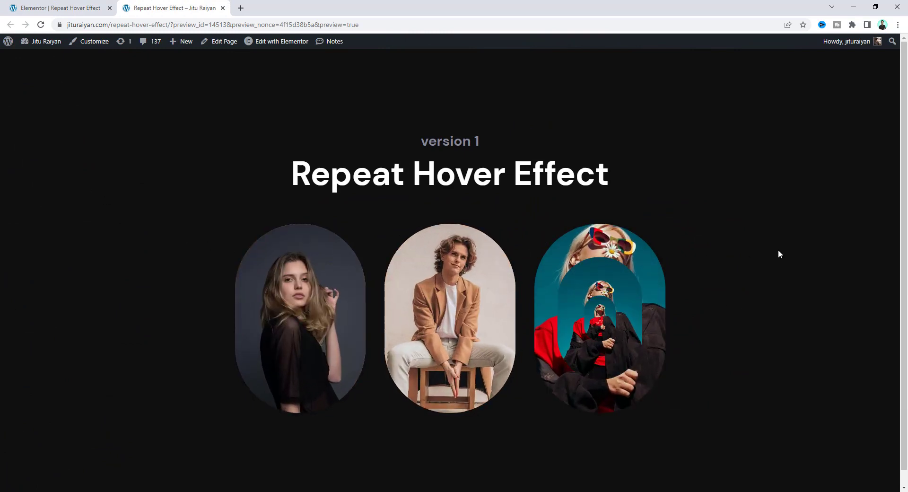
Return to the editor, set --repeat to 10 in the first image's custom CSS, and preview the page.
left_click(59, 11)
scroll(93, 372, "down", 3)
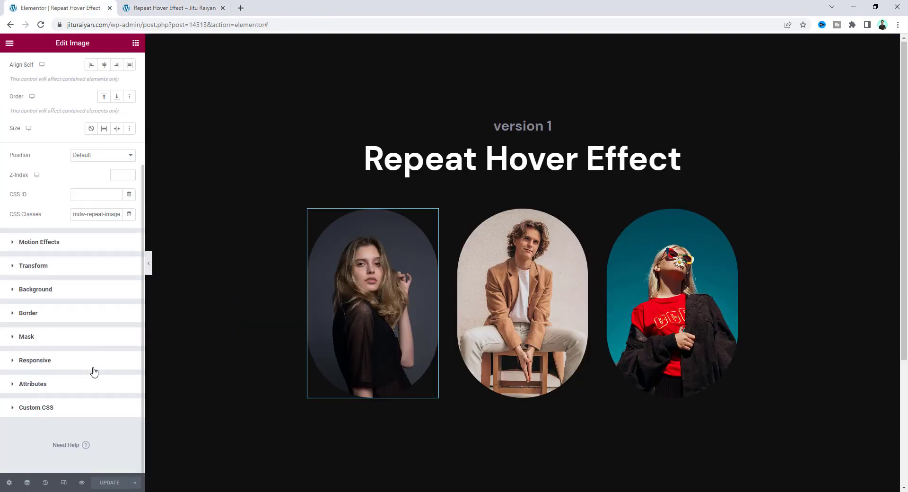
left_click(93, 414)
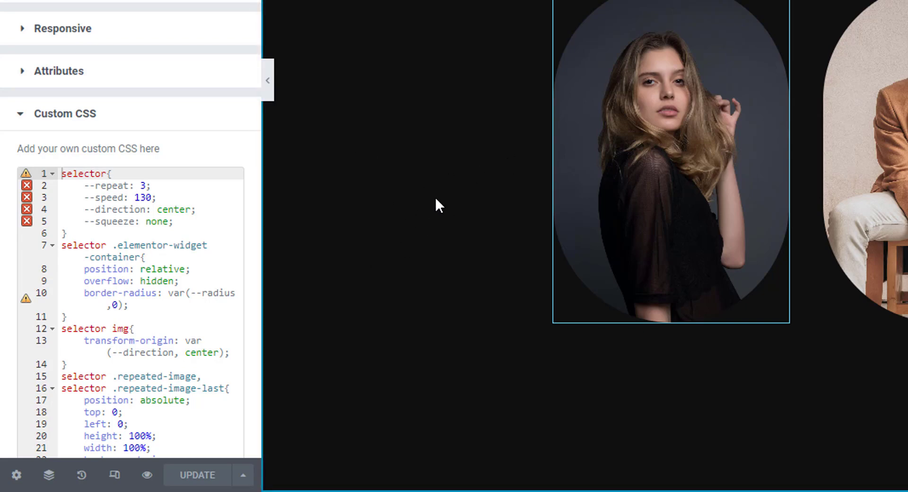
double_click(143, 185)
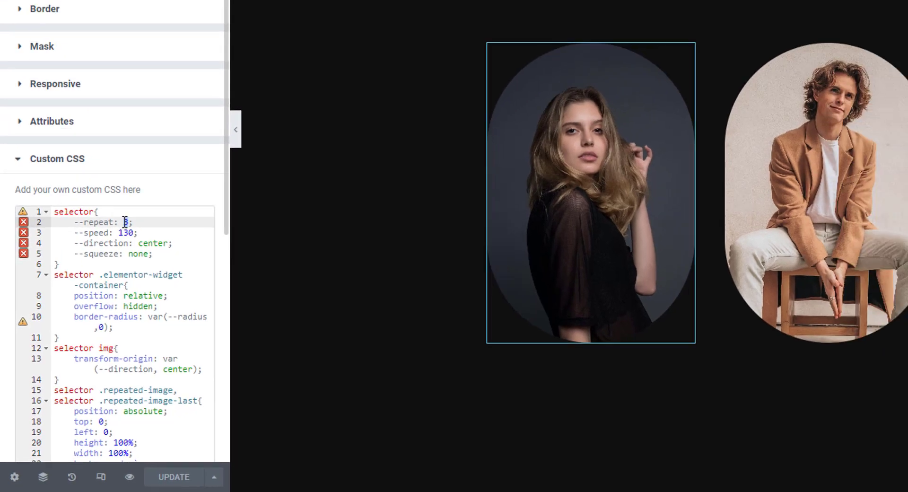
key("ctrl+Tab")
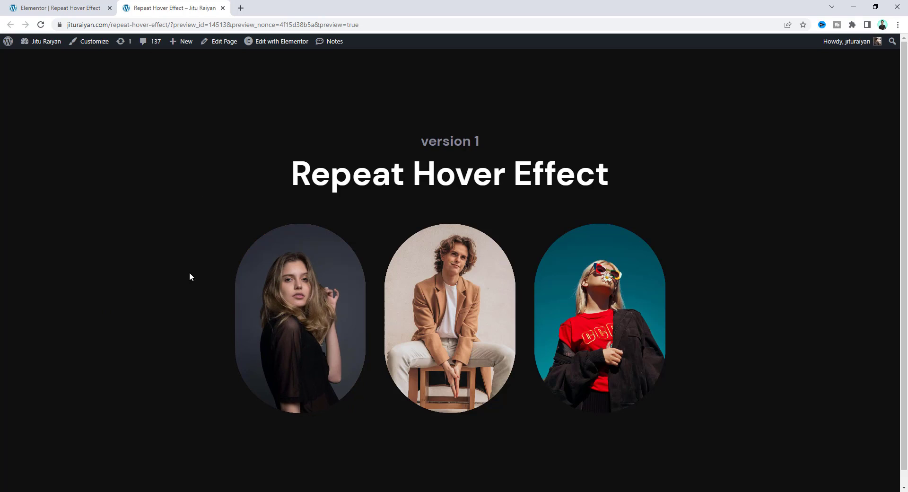
Return to the editor, change --direction to left in the first image's custom CSS, and preview the page.
left_click(75, 4)
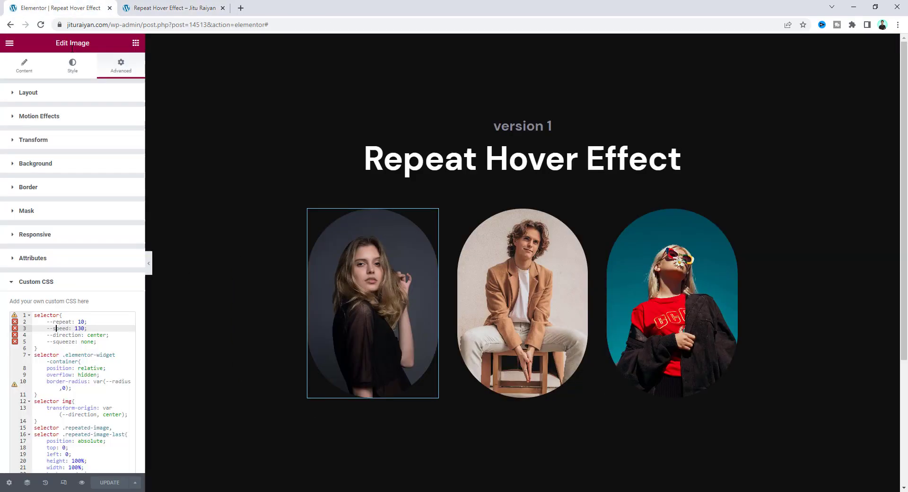
double_click(62, 328)
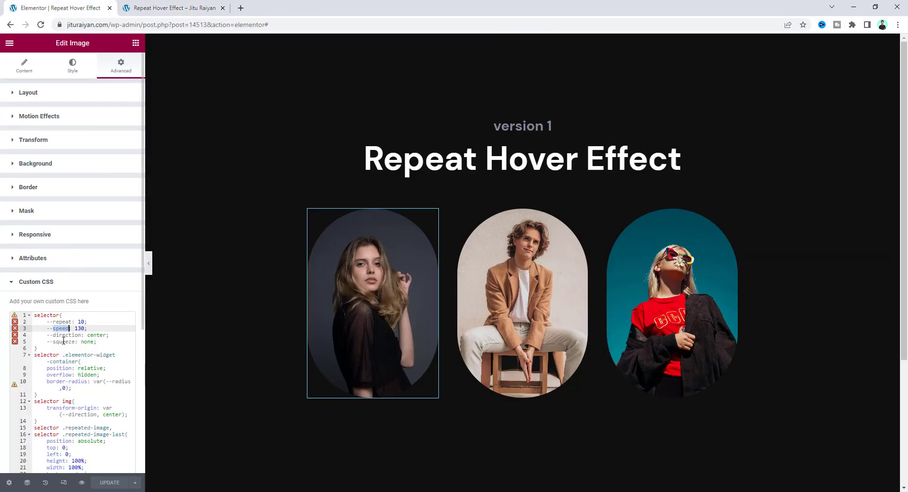
double_click(97, 336)
type("top")
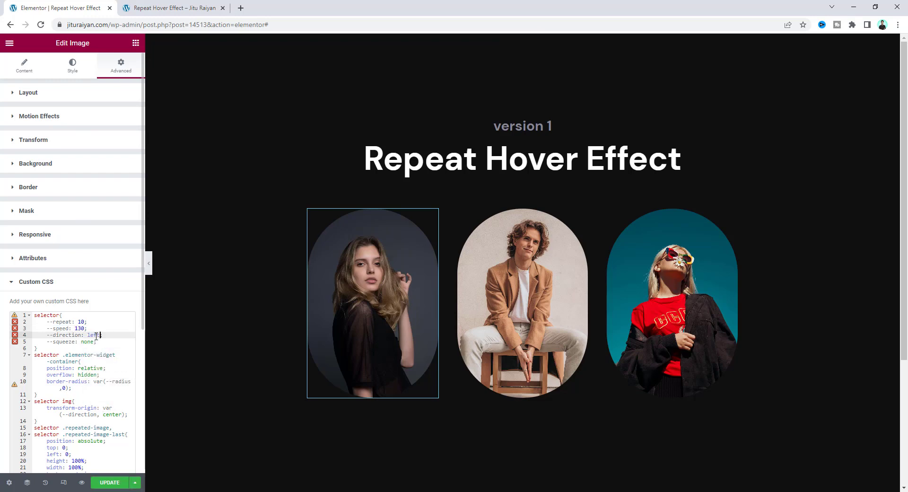
key("ctrl+Tab")
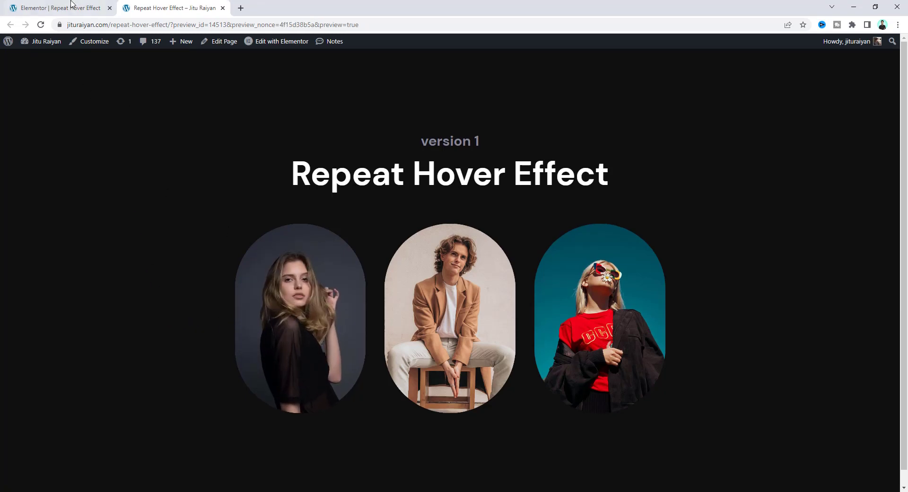
Return to the editor and set --direction back to center and --repeat to 3 in the first image's custom CSS.
left_click(71, 6)
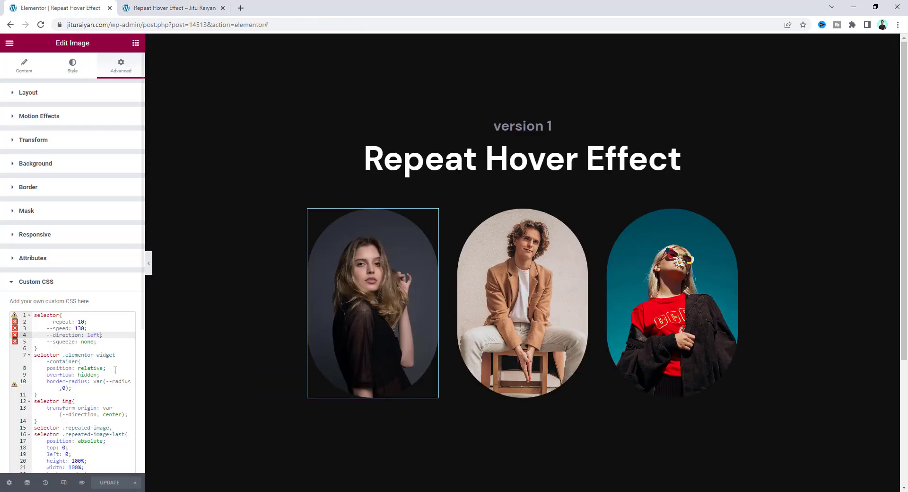
double_click(94, 335)
type("center")
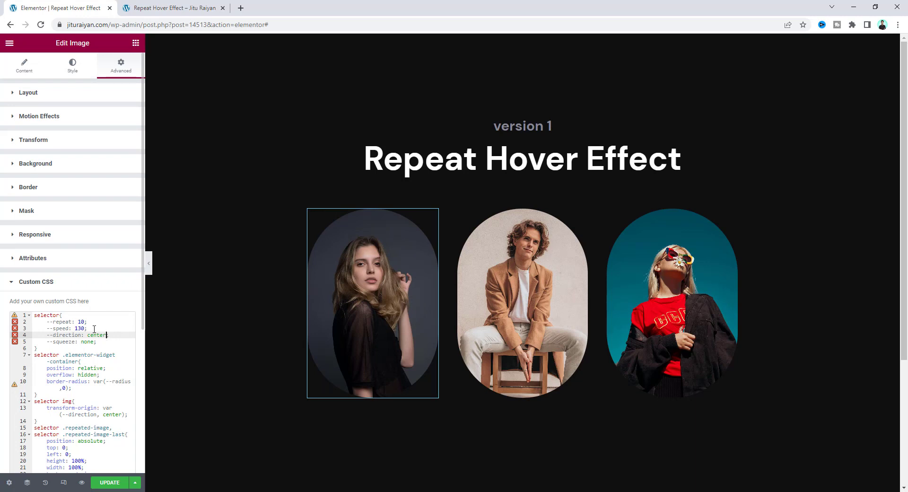
left_click(81, 322)
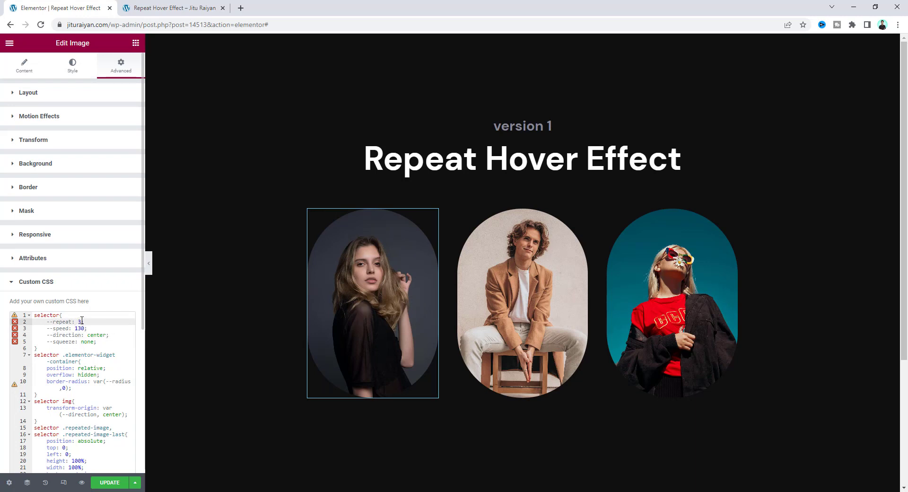
Set --squeeze to x in the first image's custom CSS.
double_click(64, 341)
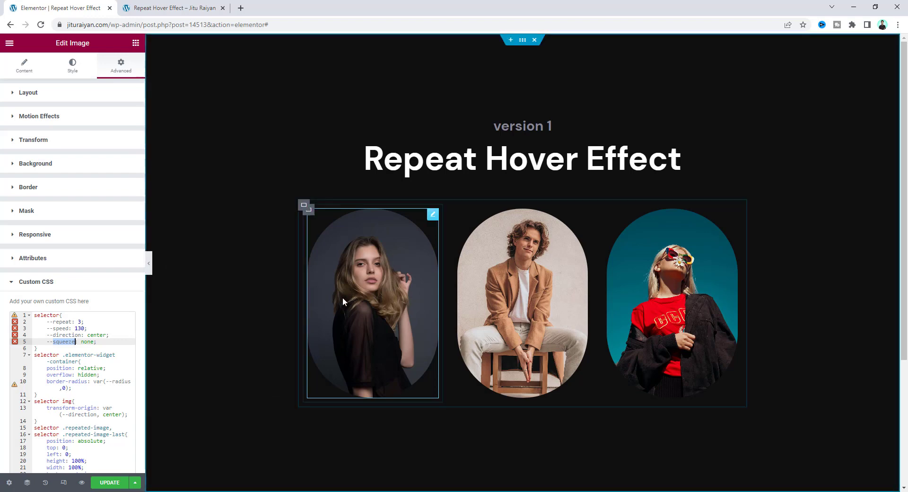
double_click(84, 342)
type("x")
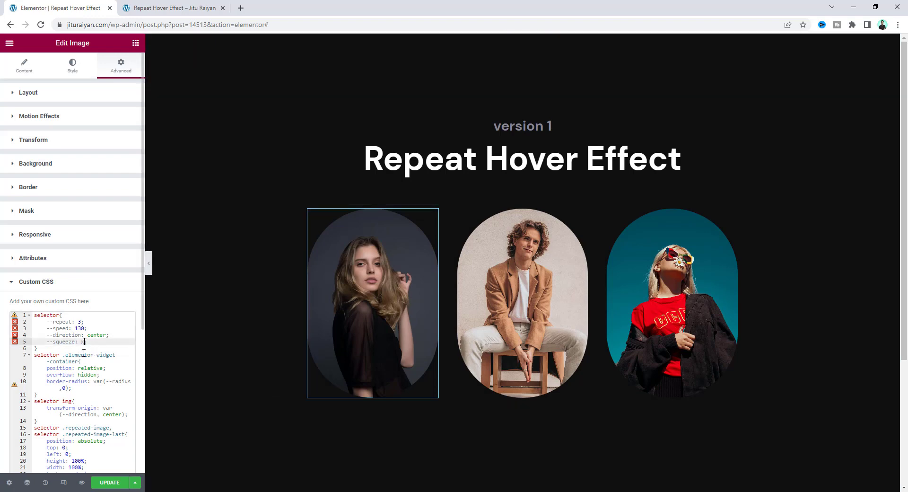
Set --squeeze to y in the second image's custom CSS and preview the updated page.
left_click(496, 308)
scroll(53, 413, "down", 3)
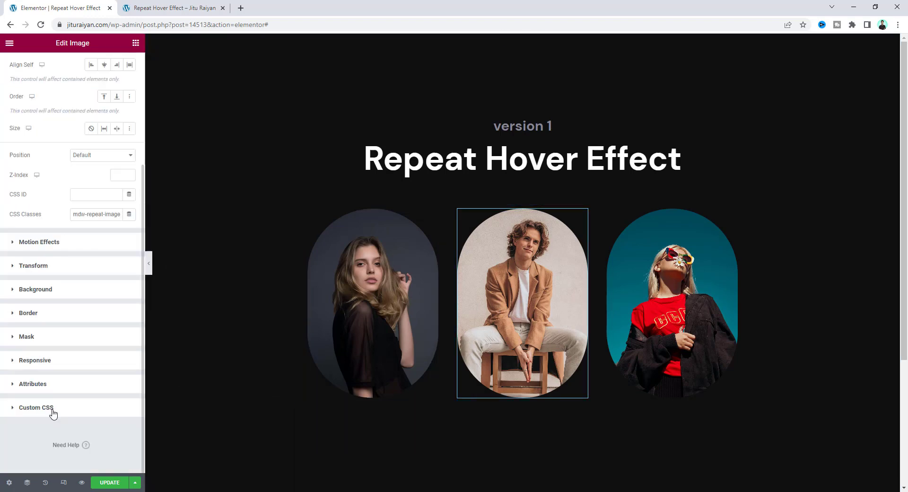
left_click(53, 408)
double_click(88, 341)
type("y")
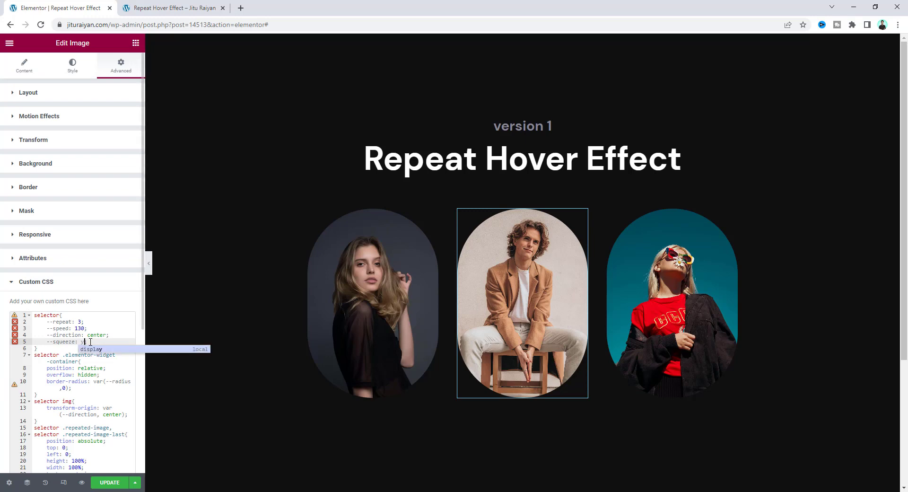
left_click(91, 341)
key("ctrl+Tab")
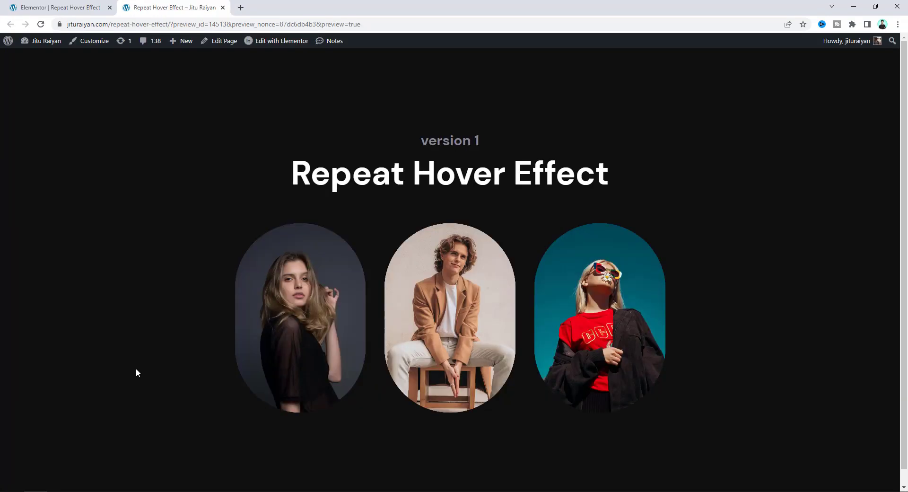